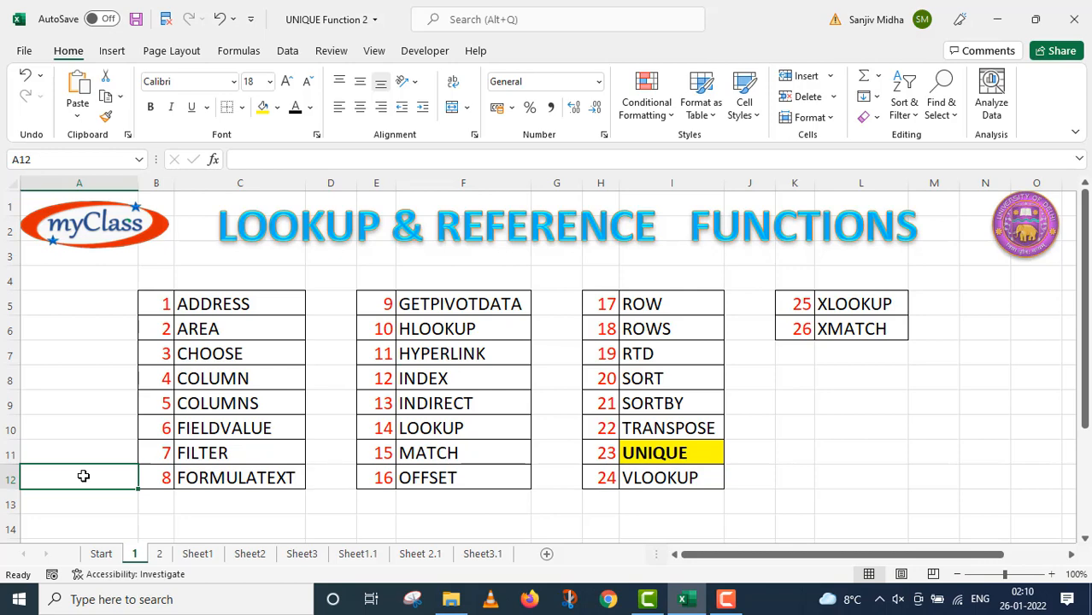
Open Sheet1.1 and check the Name of Countries list for repeated entries of Canada
left_click(159, 554)
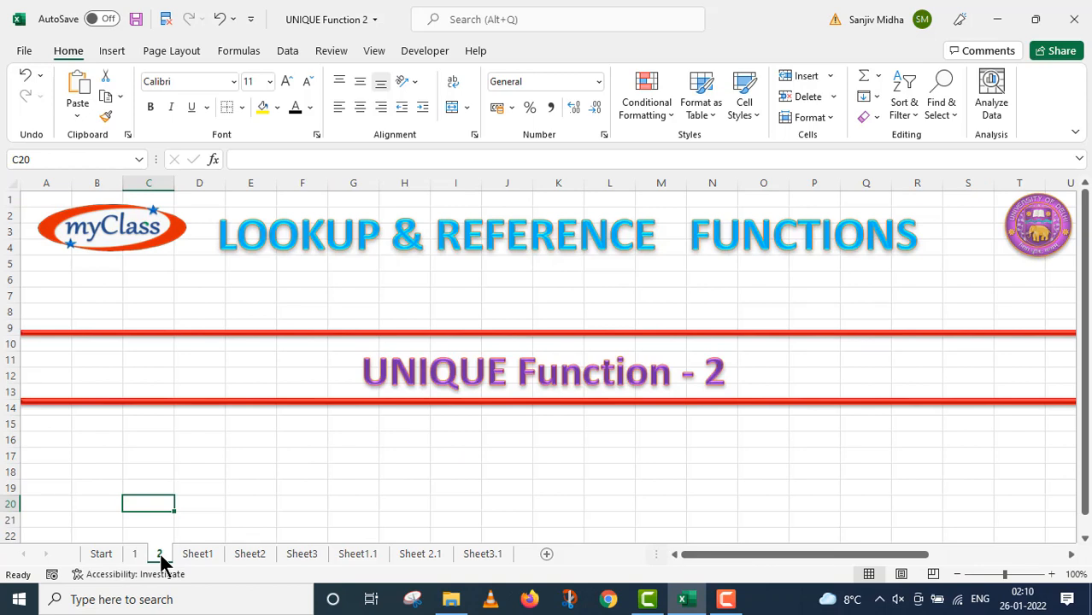
left_click(364, 556)
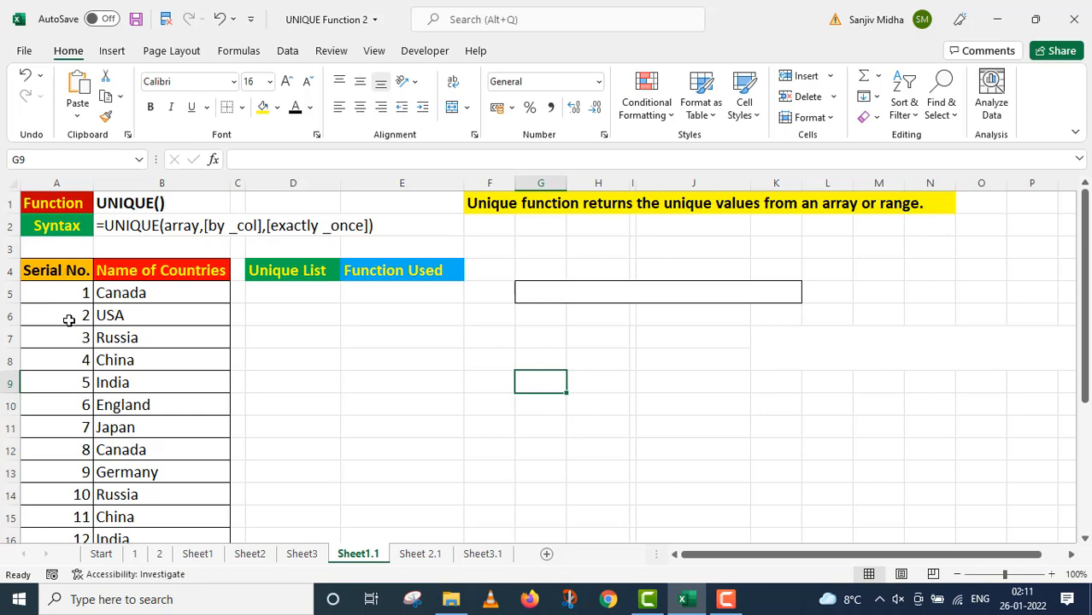
scroll(68, 318, "down", 4)
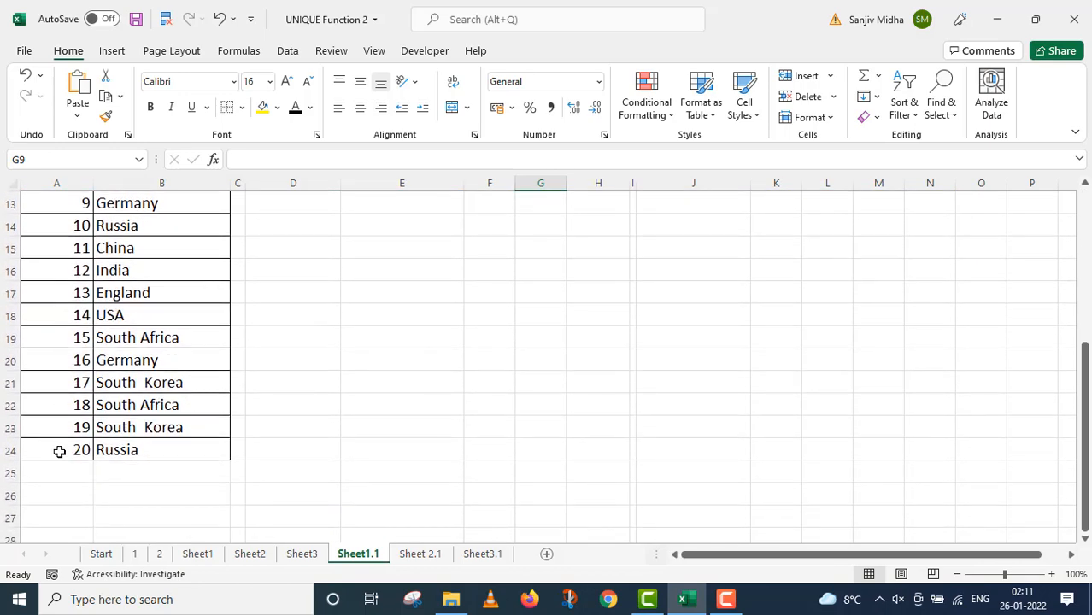
scroll(58, 452, "up", 4)
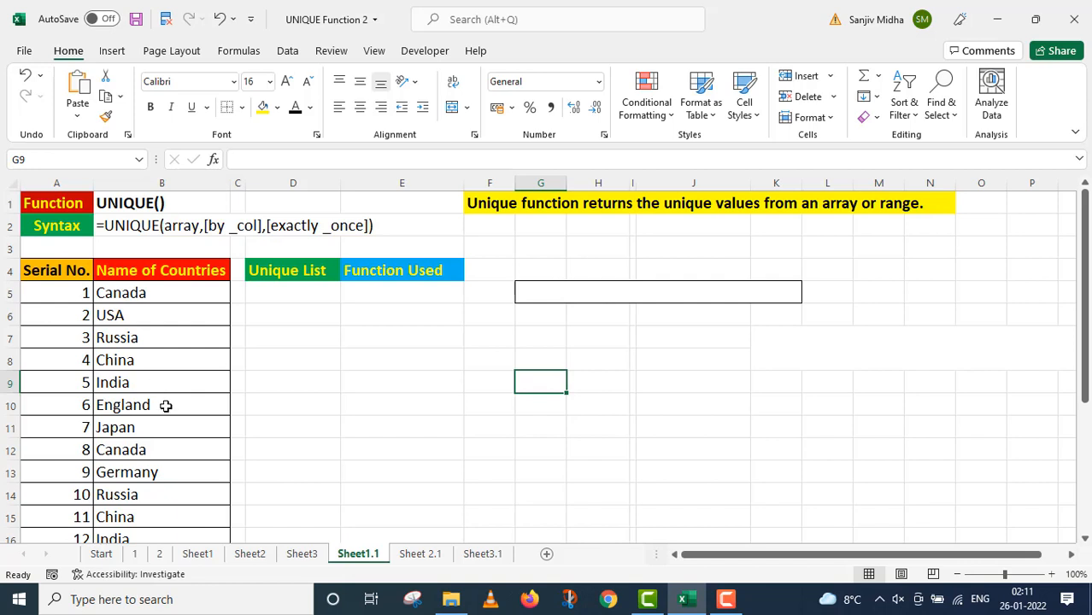
left_click(121, 295)
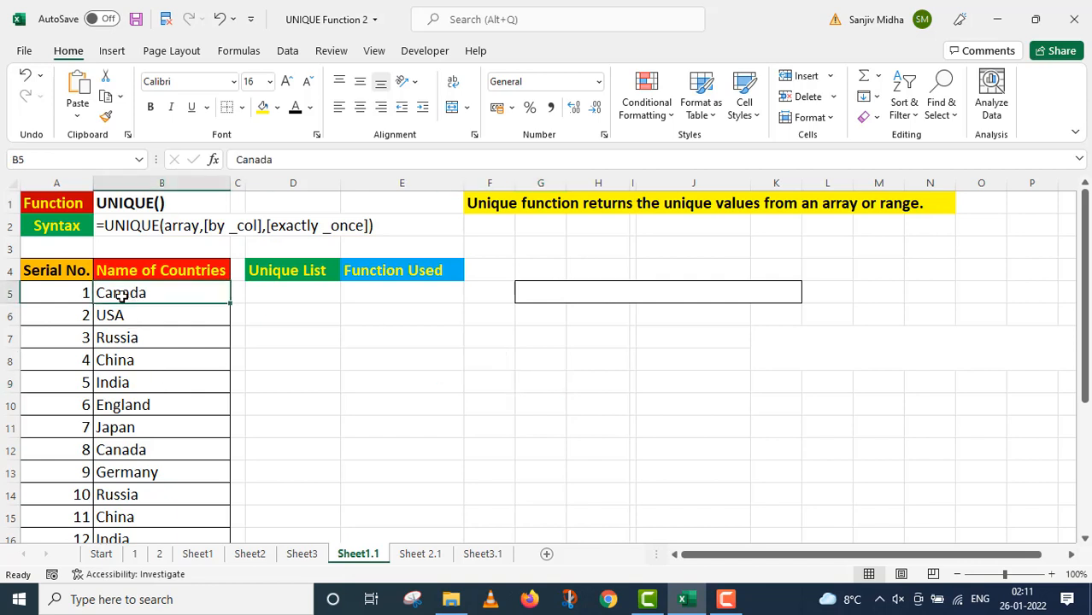
left_click(137, 450)
scroll(137, 449, "down", 2)
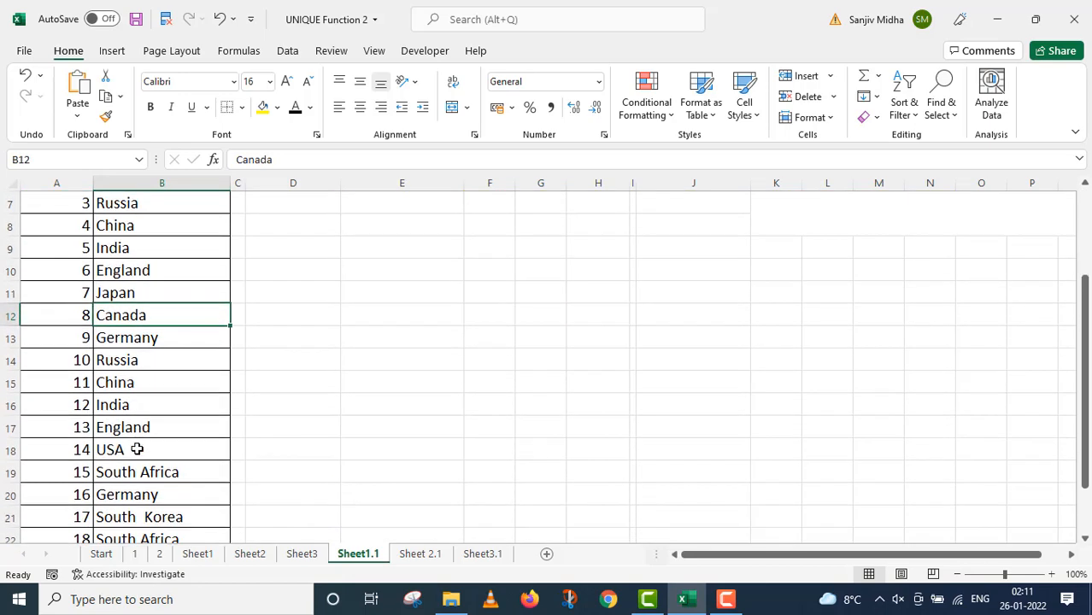
scroll(137, 450, "down", 1)
scroll(137, 450, "up", 3)
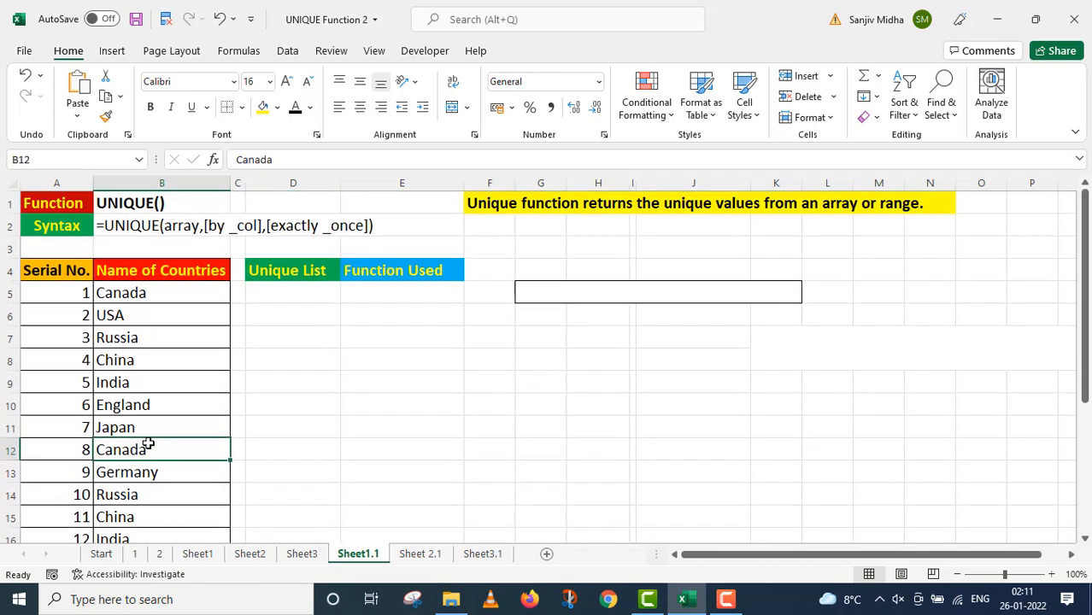
Check the Name of Countries list for repeated entries of Russia
left_click(137, 341)
scroll(139, 341, "down", 2)
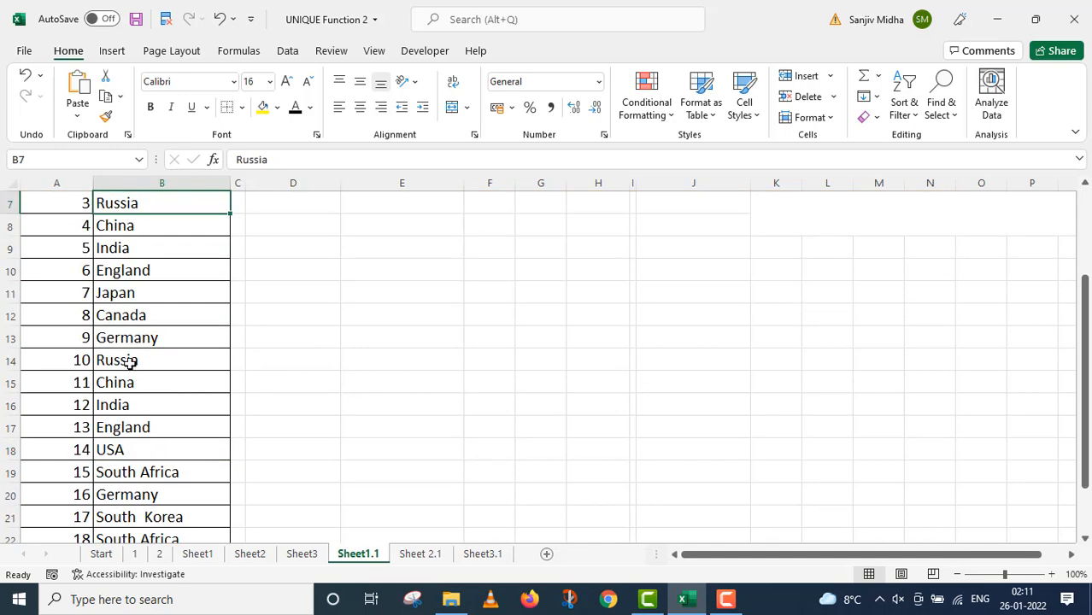
left_click(130, 363)
scroll(128, 362, "down", 1)
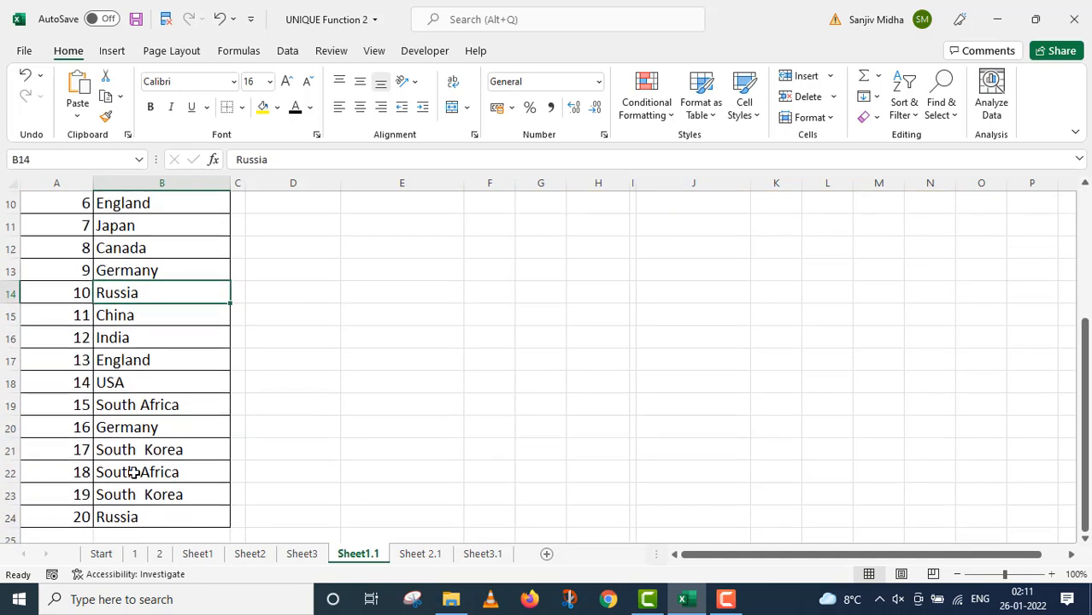
left_click(122, 519)
scroll(156, 488, "up", 2)
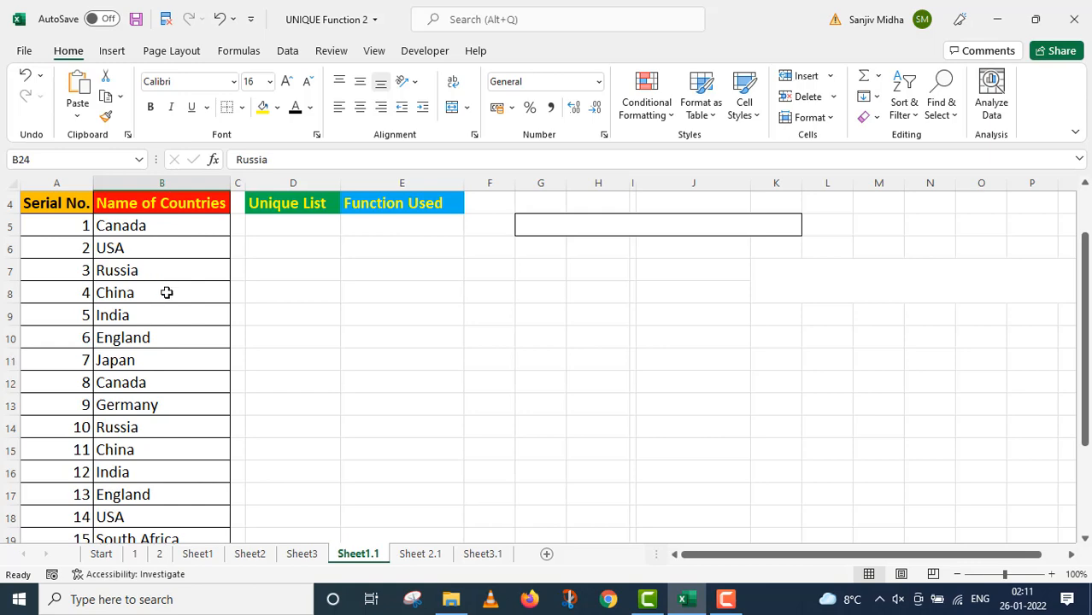
scroll(167, 292, "up", 1)
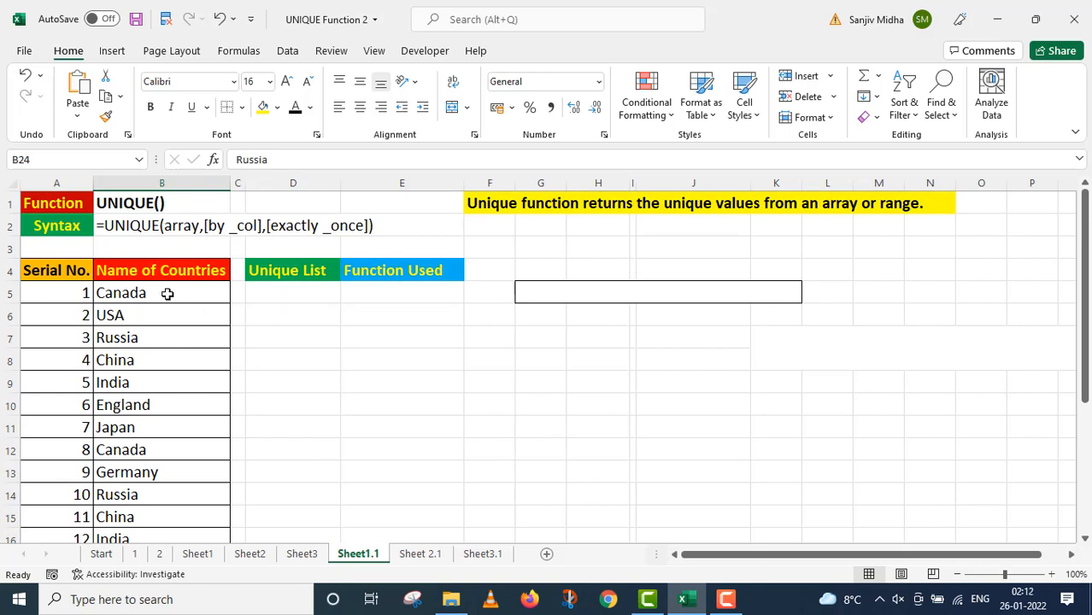
Enter the formula =UNIQUE(B5:B24) in D5 to extract the distinct countries under Unique List
double_click(272, 292)
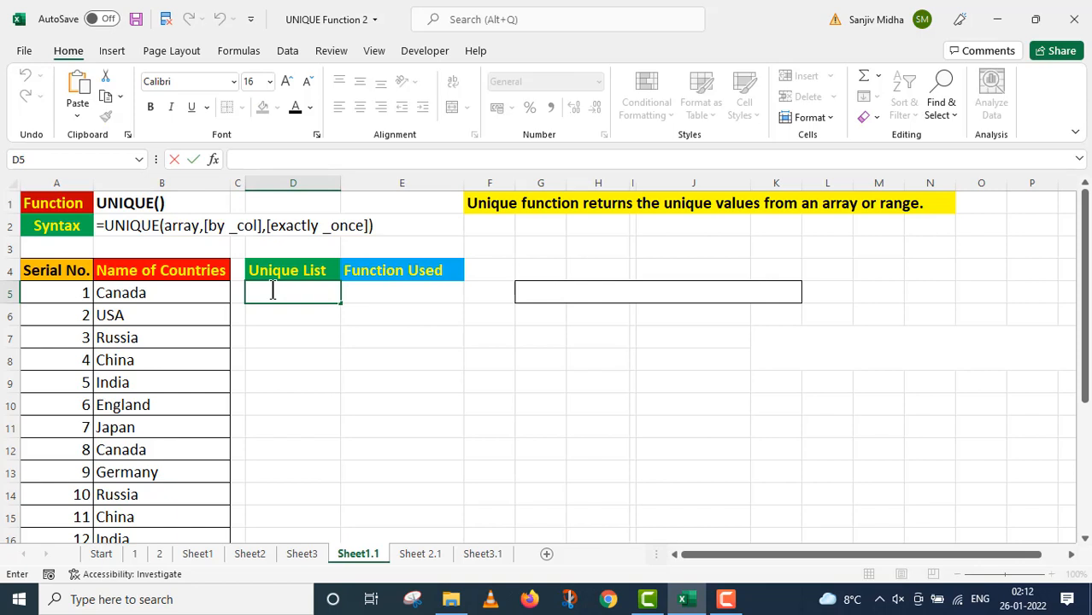
type("=")
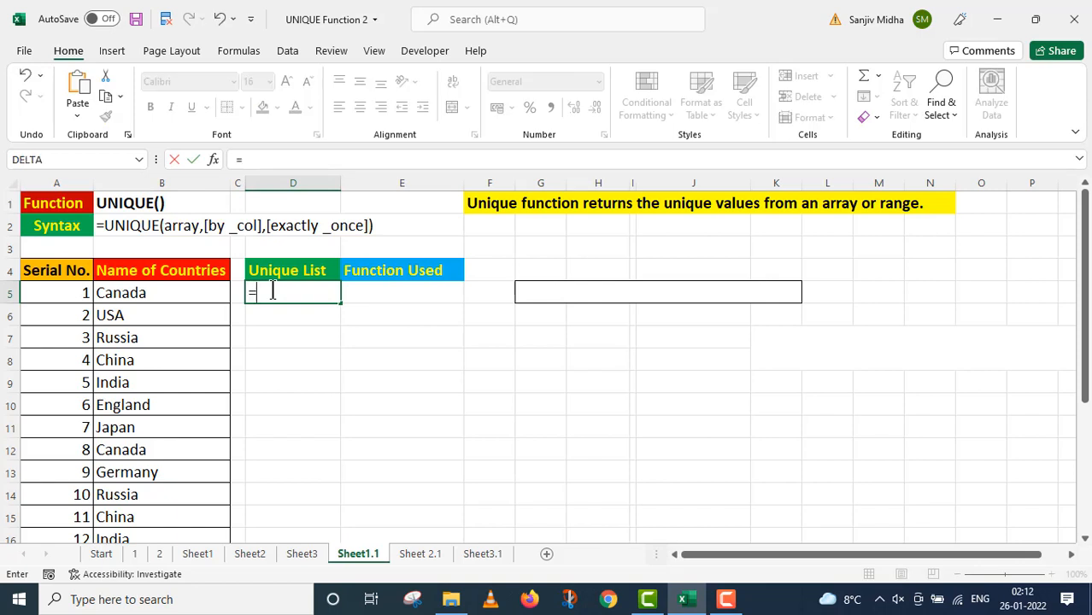
type("UNIQ")
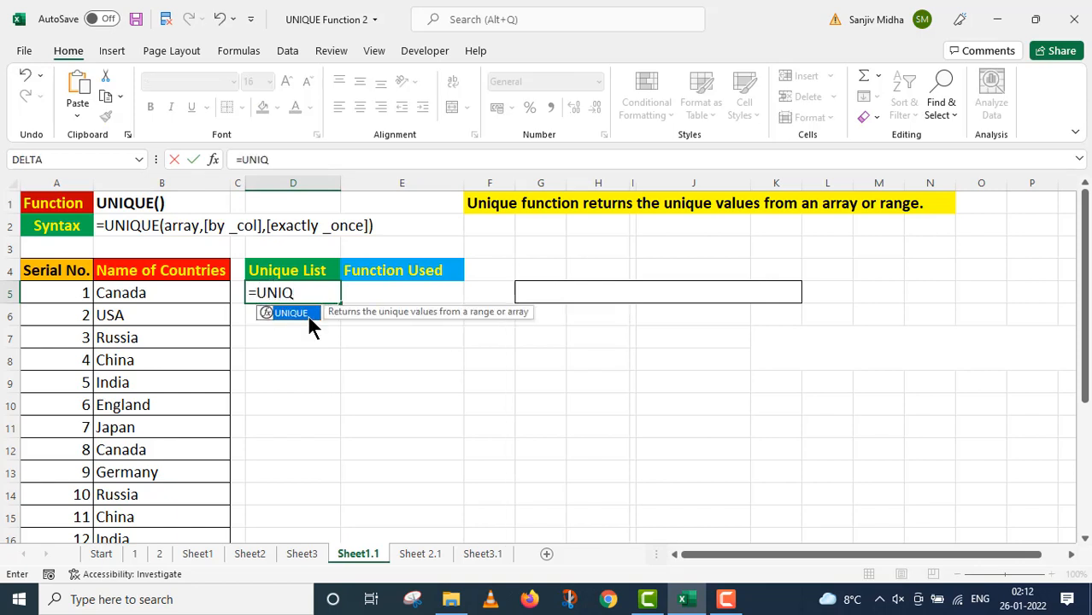
double_click(298, 313)
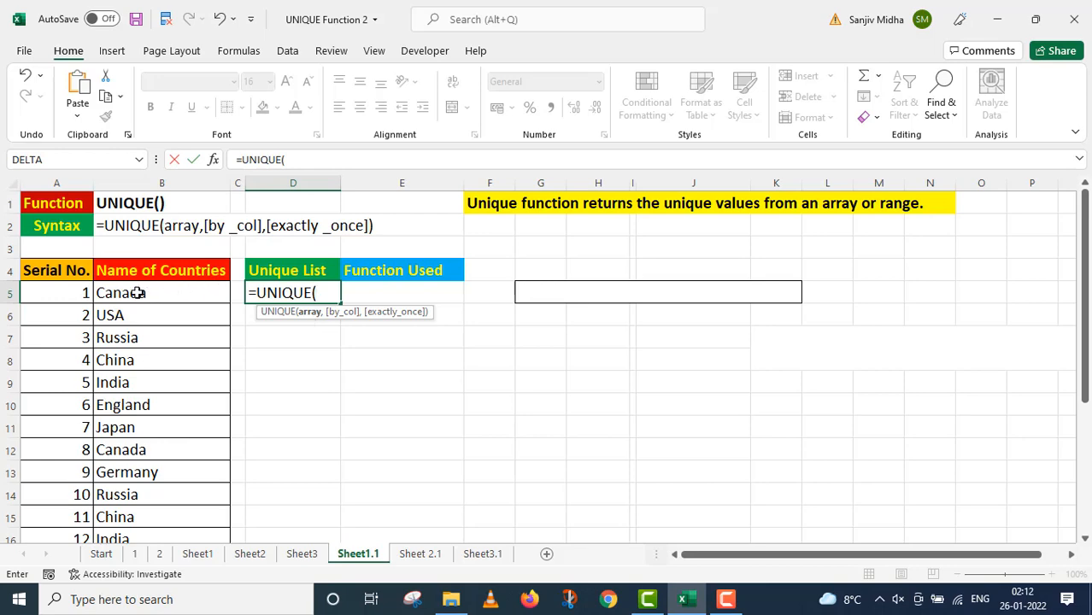
left_click_drag(137, 292, 142, 471)
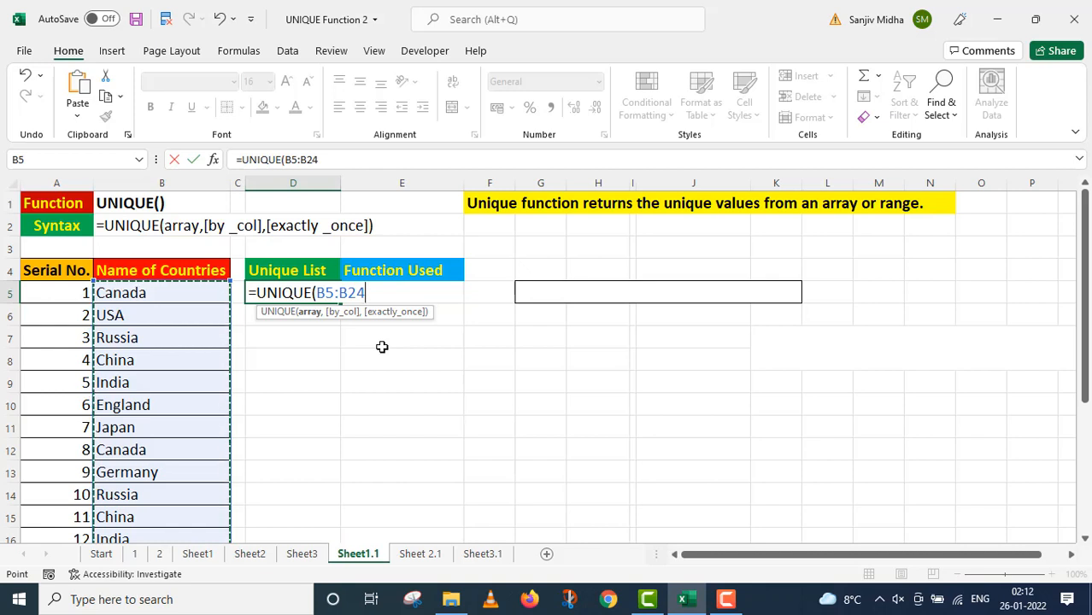
type(")")
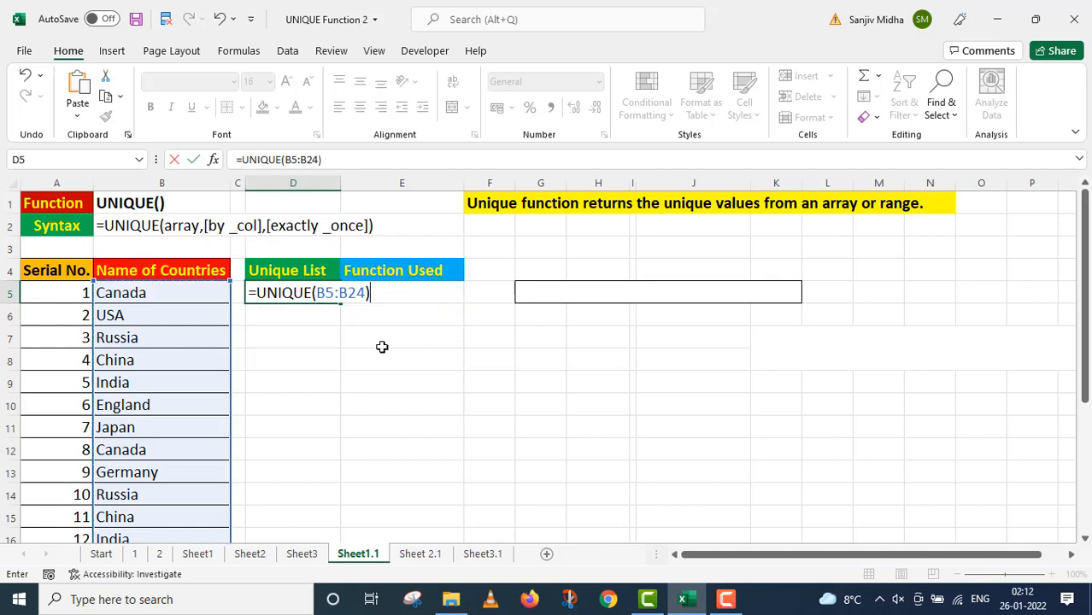
key("Return")
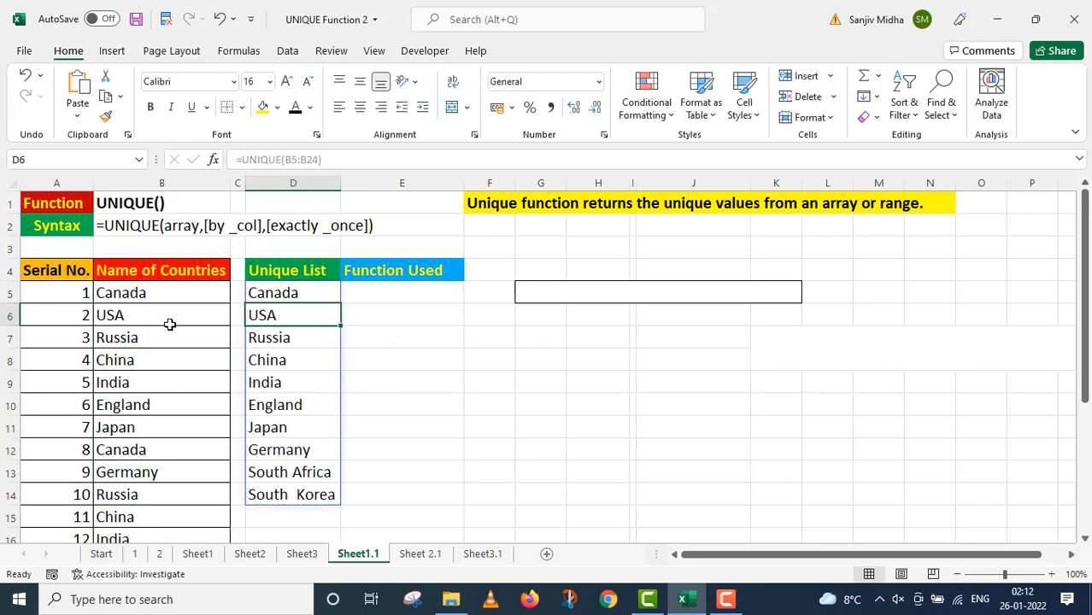
Apply the black font colour to the hidden note in G5 so its text can be read
scroll(174, 342, "down", 4)
scroll(170, 325, "up", 4)
left_click(538, 293)
left_click(295, 111)
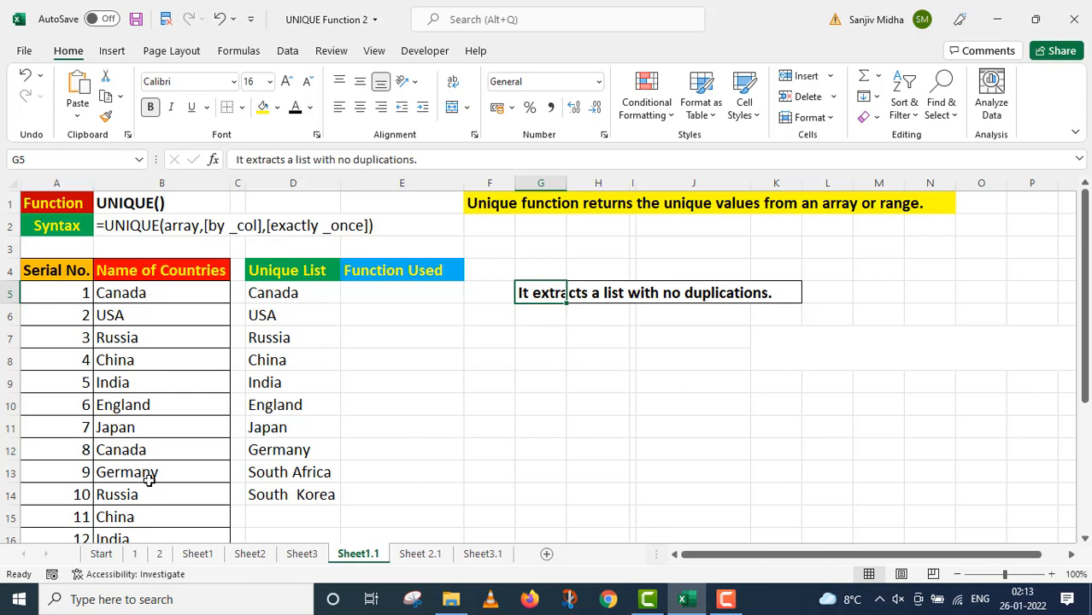
Apply all borders to the extracted country list in D5:D14
scroll(149, 480, "down", 3)
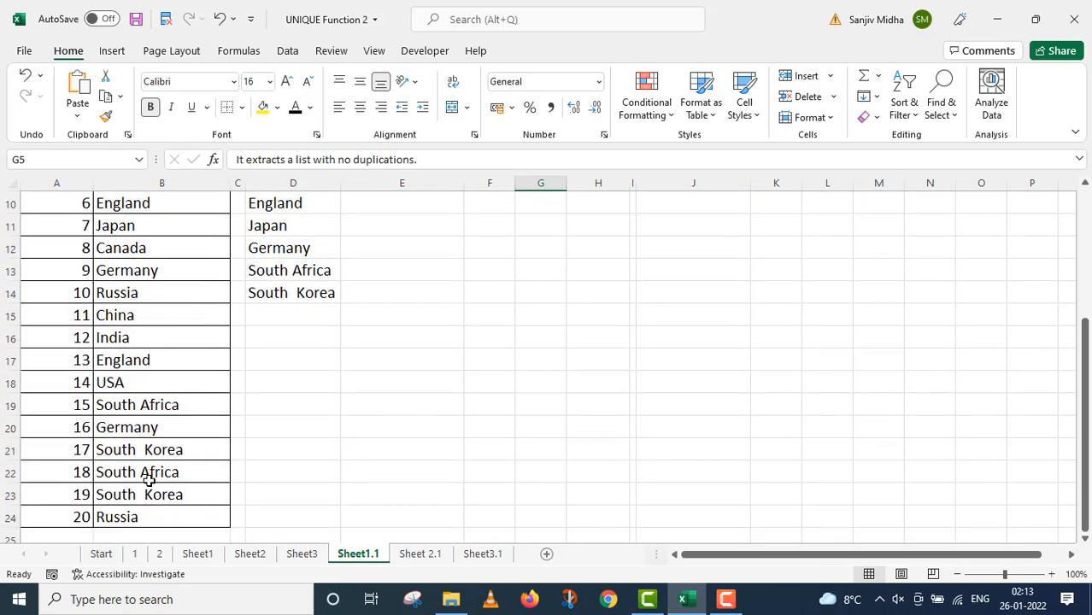
scroll(149, 480, "up", 3)
left_click_drag(301, 292, 306, 490)
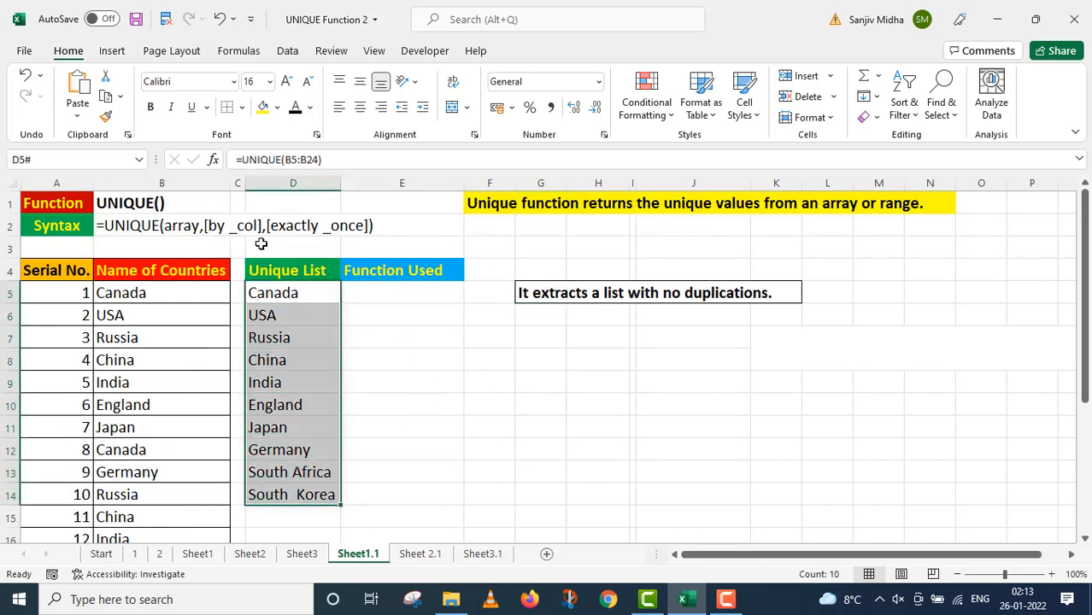
left_click(242, 107)
left_click(255, 267)
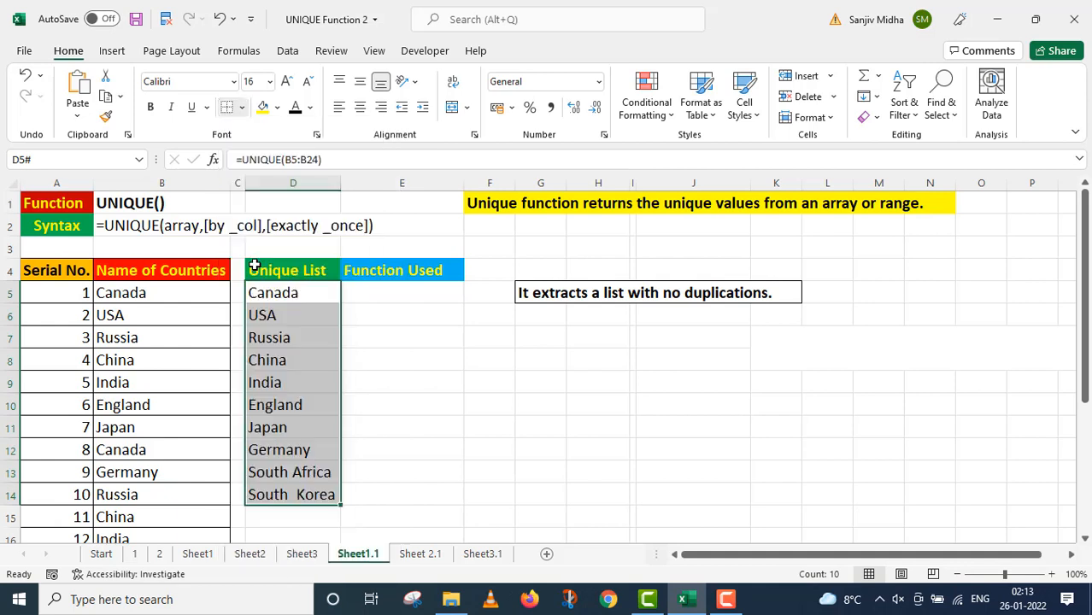
left_click(387, 377)
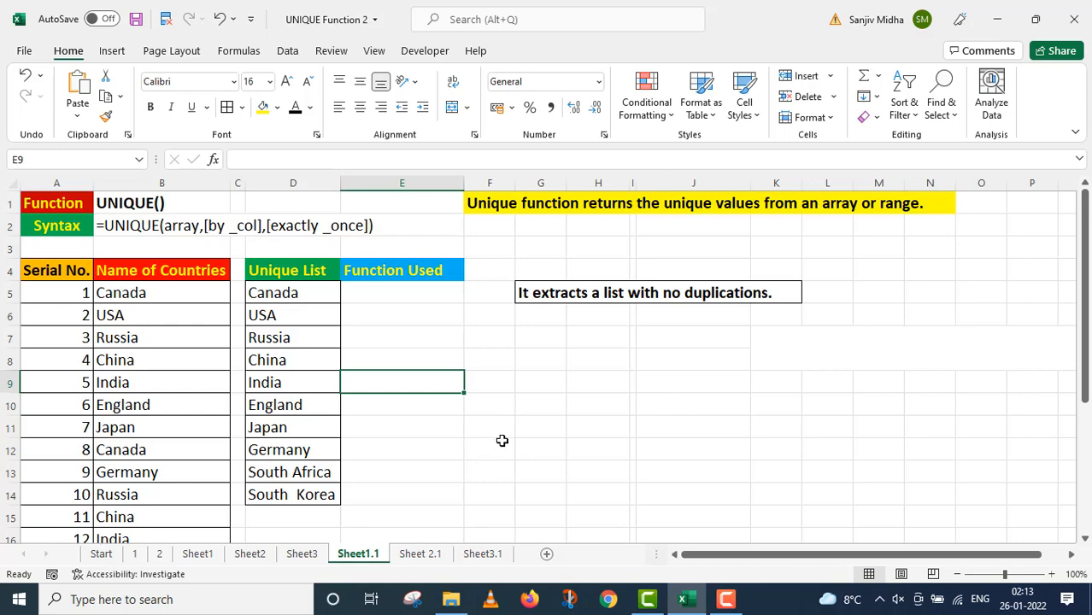
On Sheet 2.1, enter =UNIQUE(B5:B24,FALSE,TRUE) in D5 to return the country that appears exactly once
left_click(418, 555)
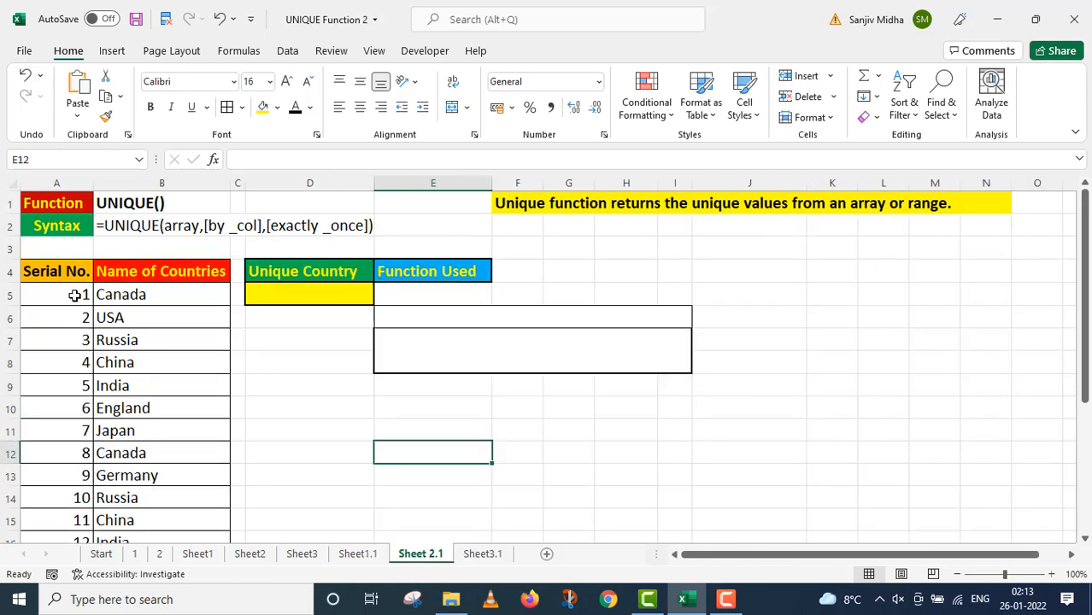
scroll(76, 295, "down", 3)
scroll(75, 295, "up", 3)
double_click(294, 294)
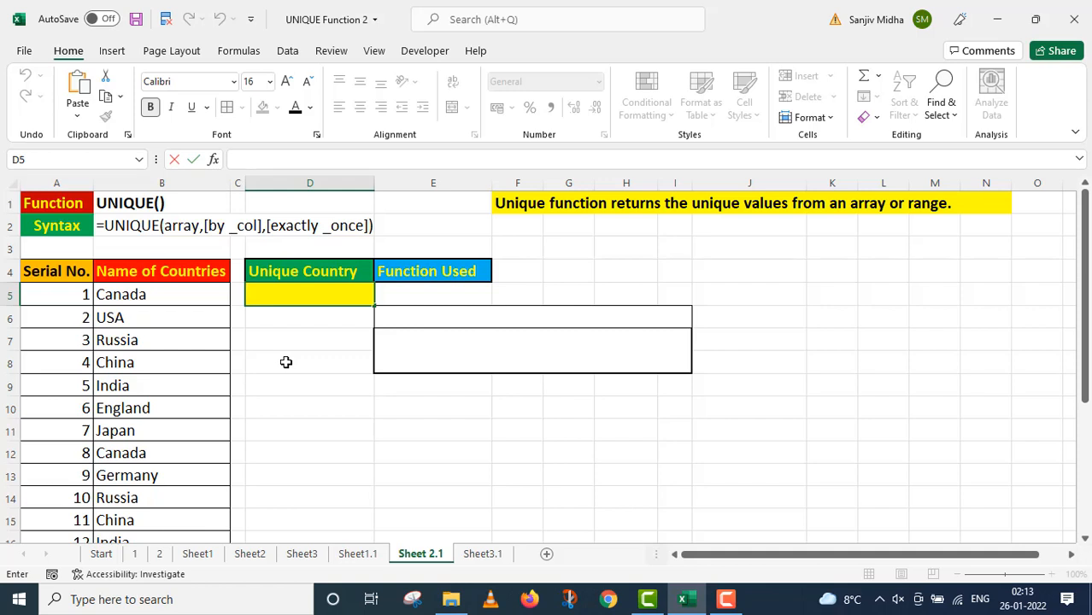
type("=UNI")
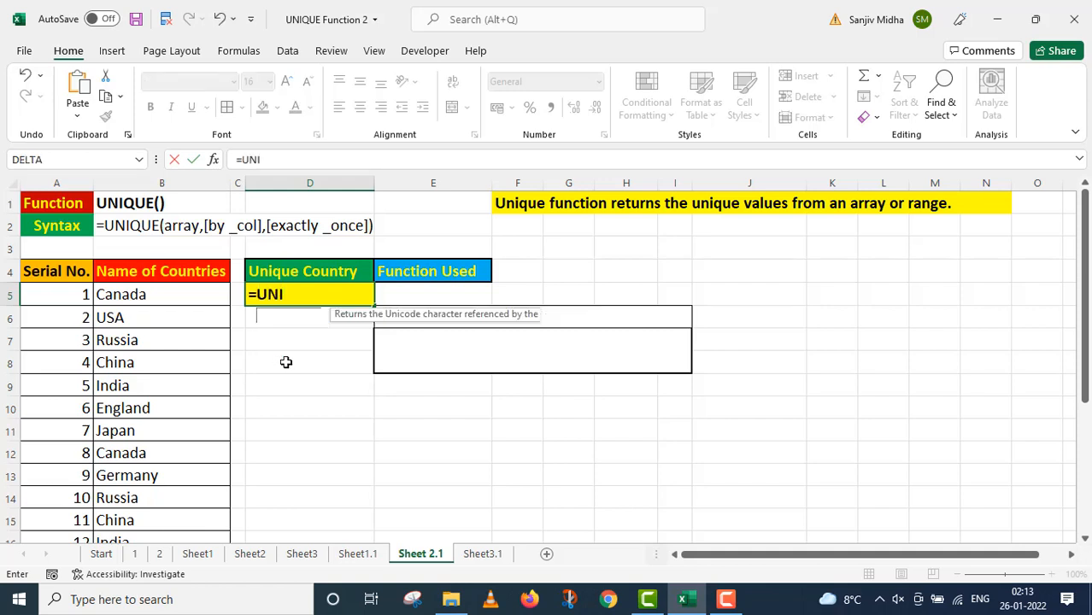
type("QUE(")
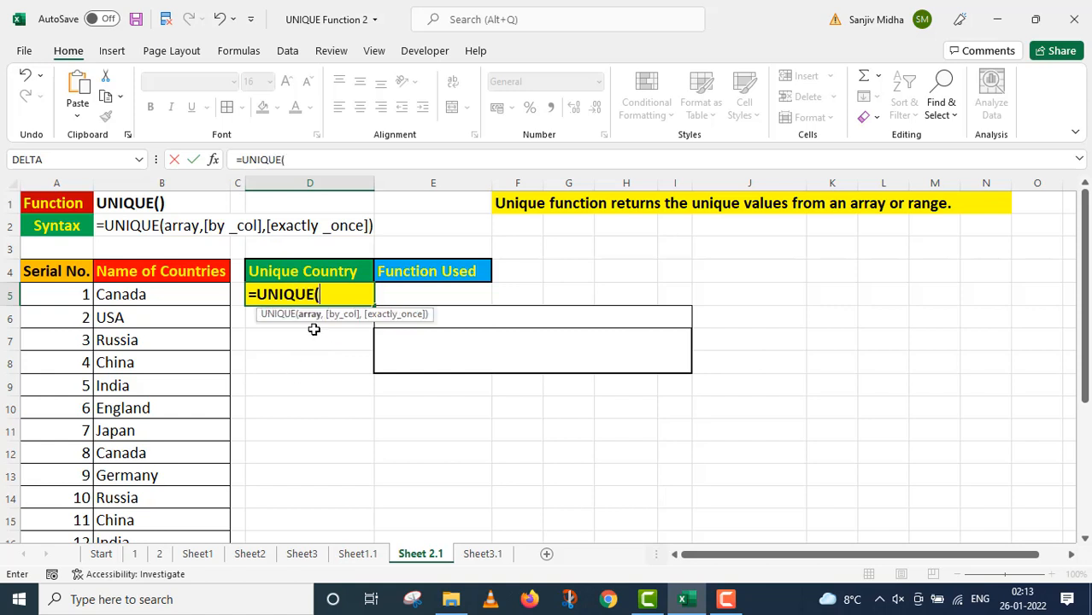
left_click_drag(154, 294, 163, 503)
scroll(164, 504, "up", 3)
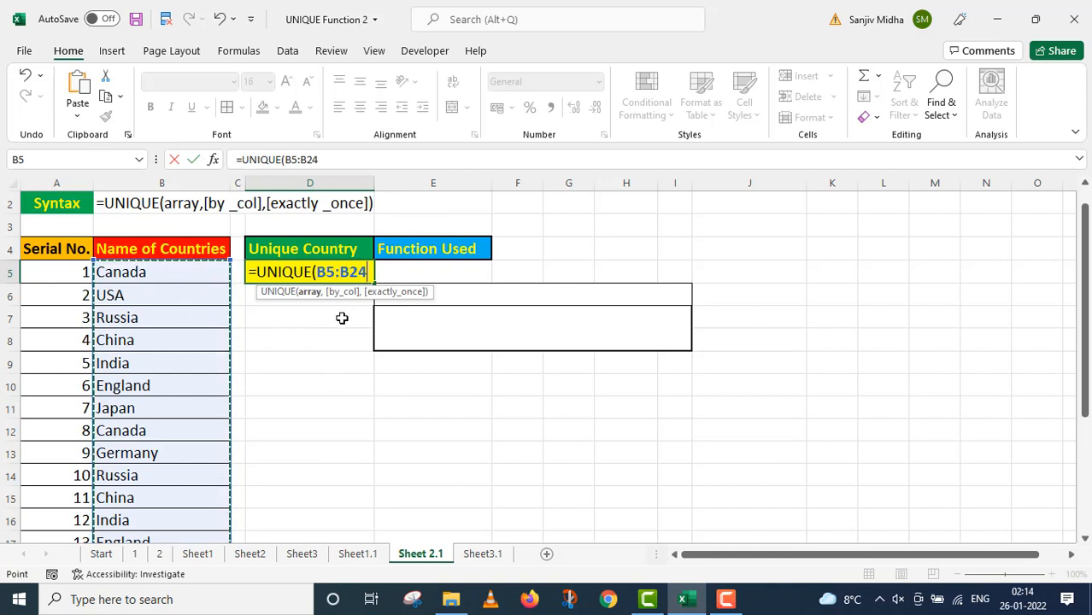
type(",")
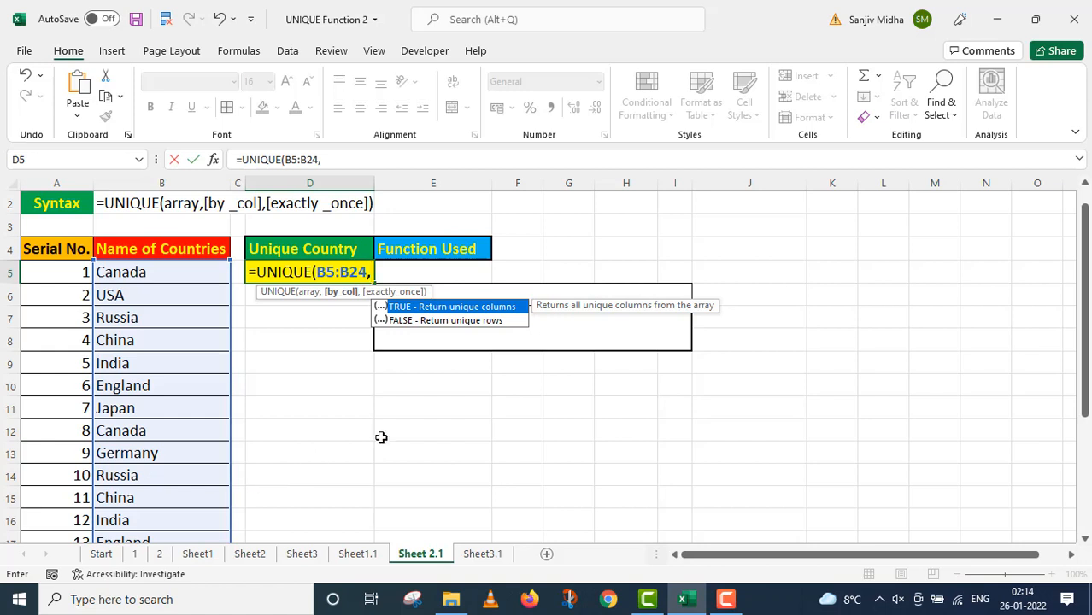
left_click(433, 319)
left_click(433, 320)
type(",")
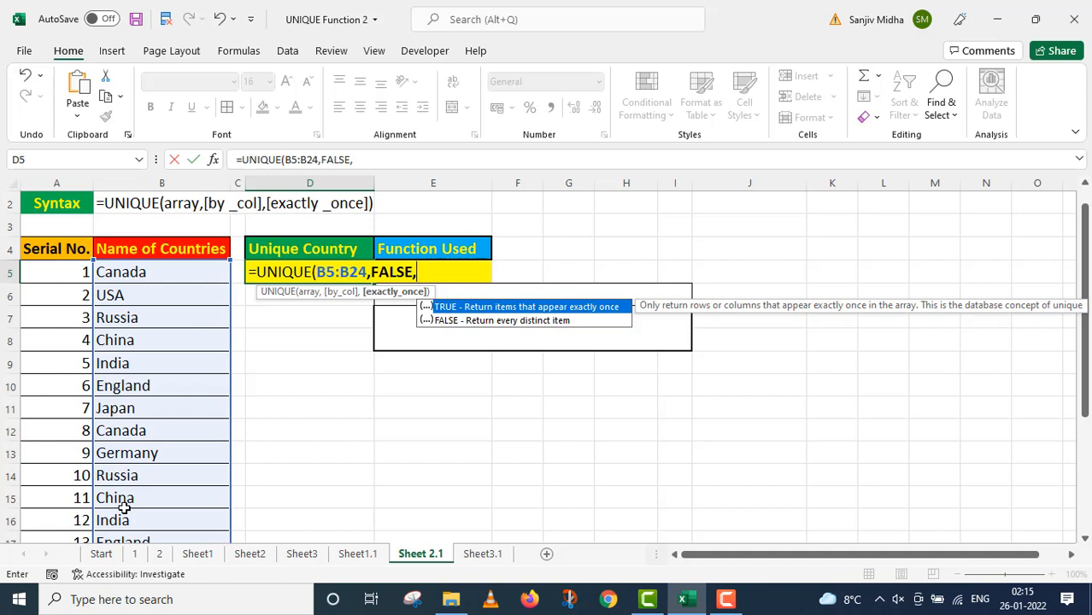
double_click(484, 307)
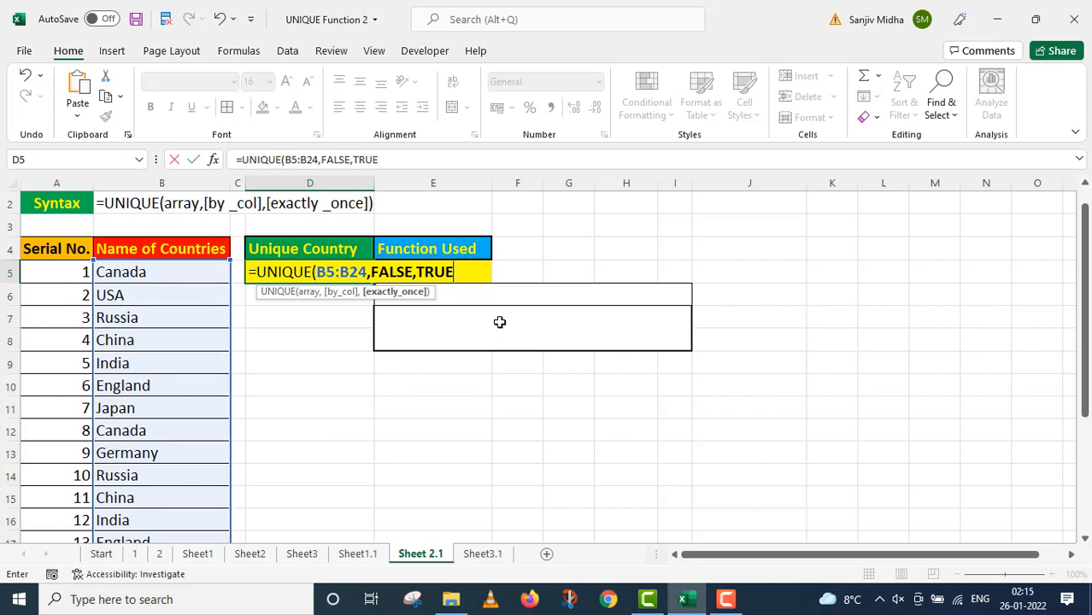
type(")")
key("Return")
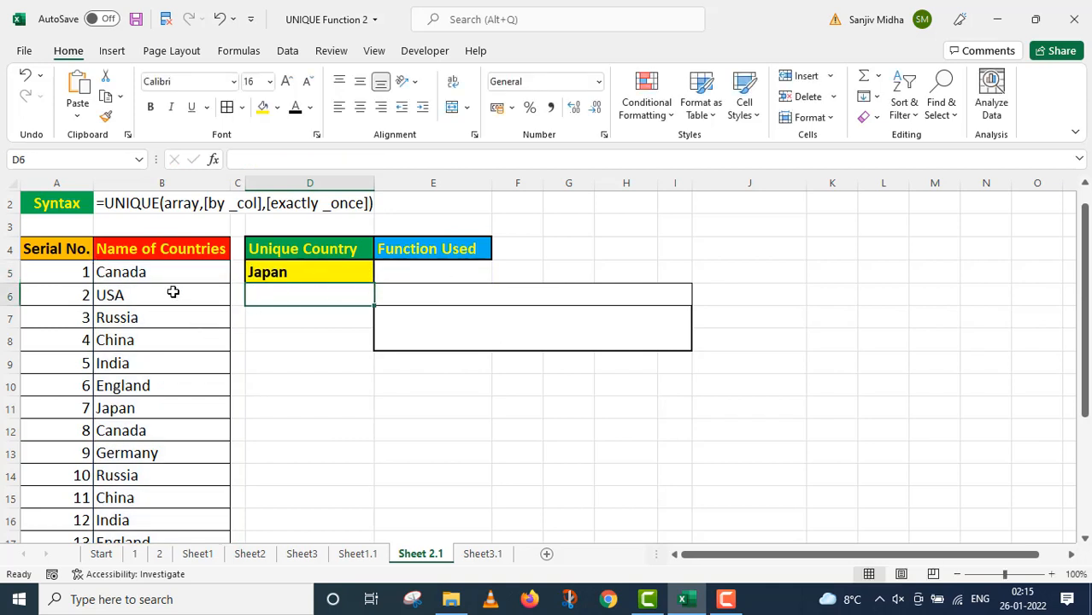
Look through the Name of Countries list to locate Japan and check whether it repeats
scroll(169, 276, "down", 3)
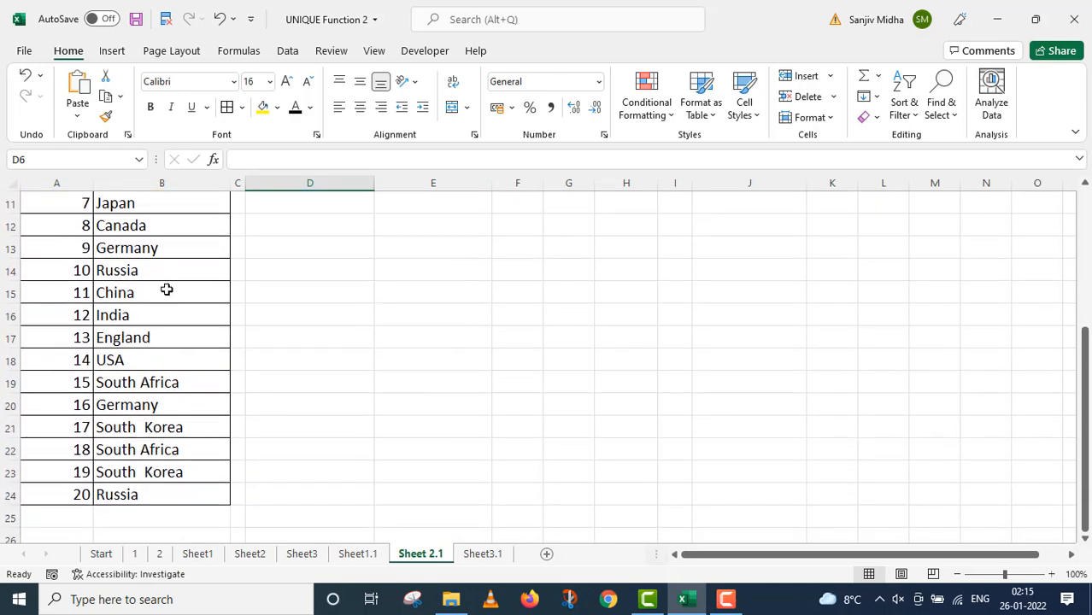
scroll(165, 292, "up", 2)
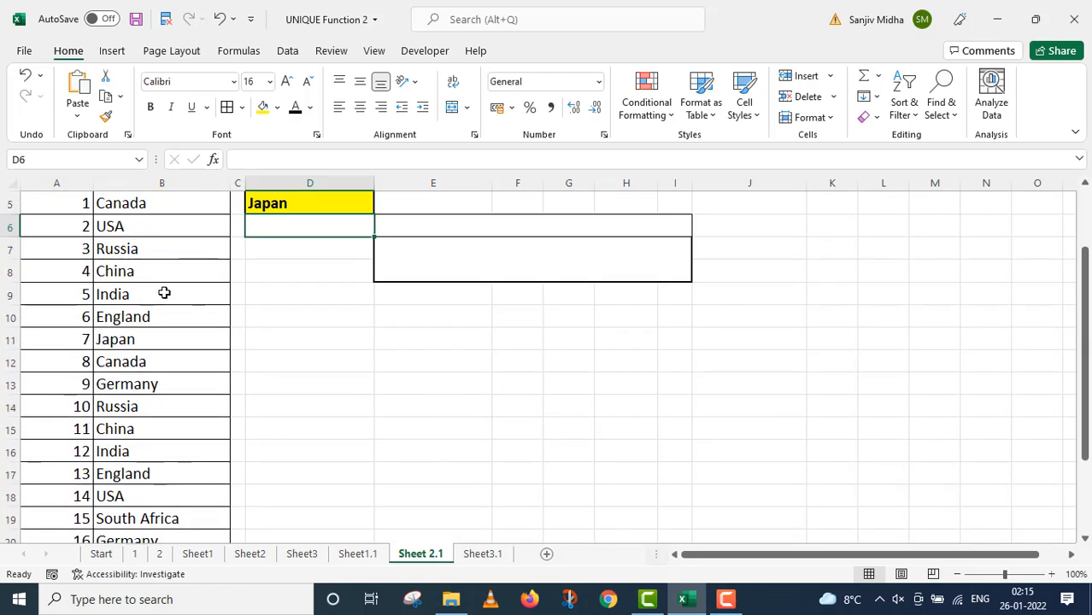
left_click(122, 342)
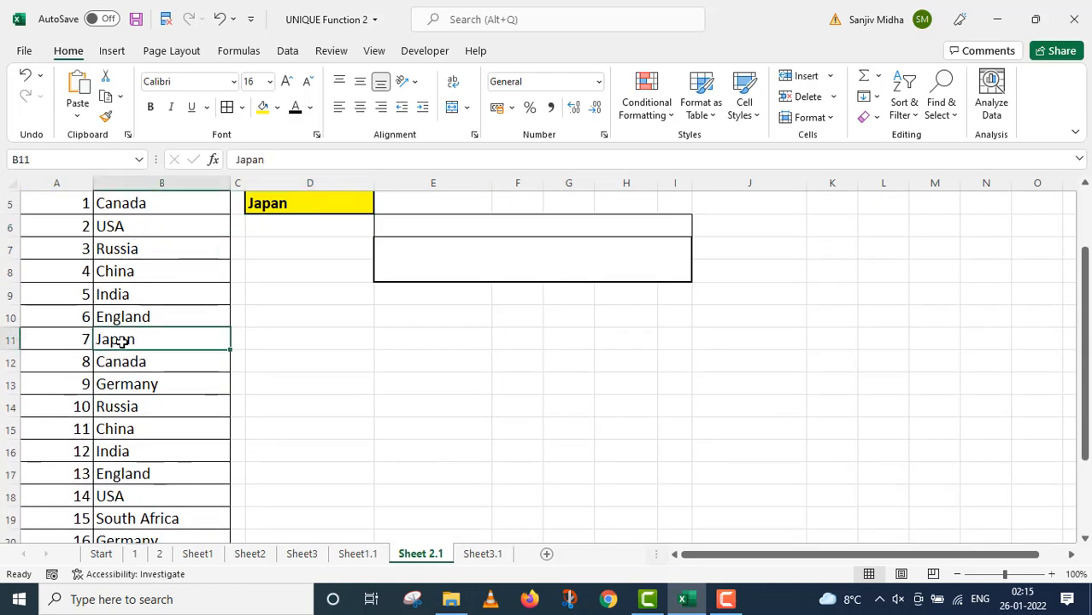
Highlight Japan in B11 with the yellow fill and check the rest of the Name of Countries list for repeats
left_click(265, 109)
left_click(268, 381)
scroll(293, 402, "up", 2)
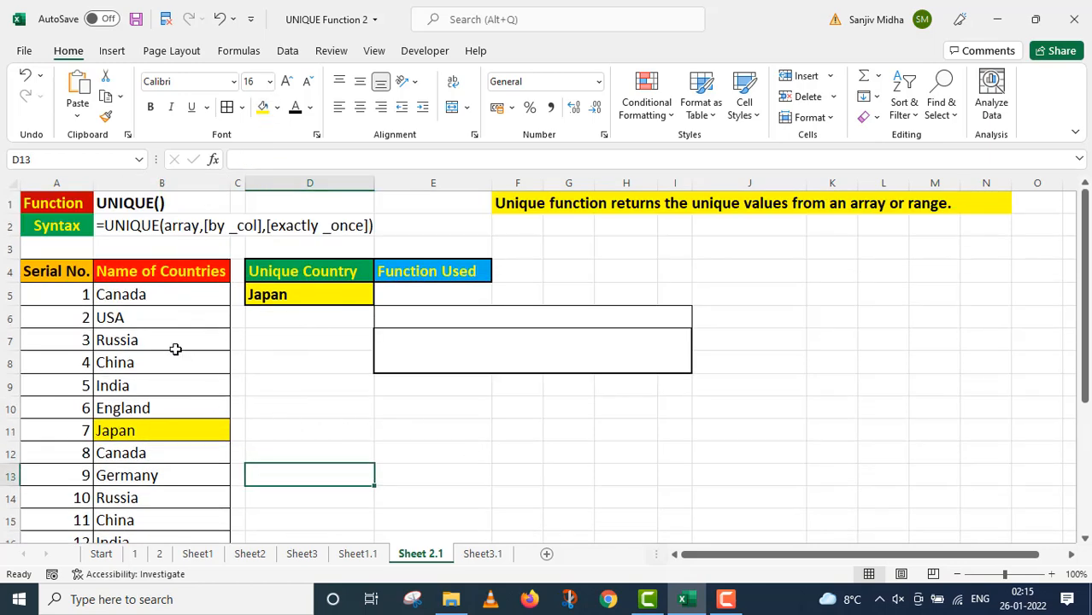
scroll(175, 349, "down", 4)
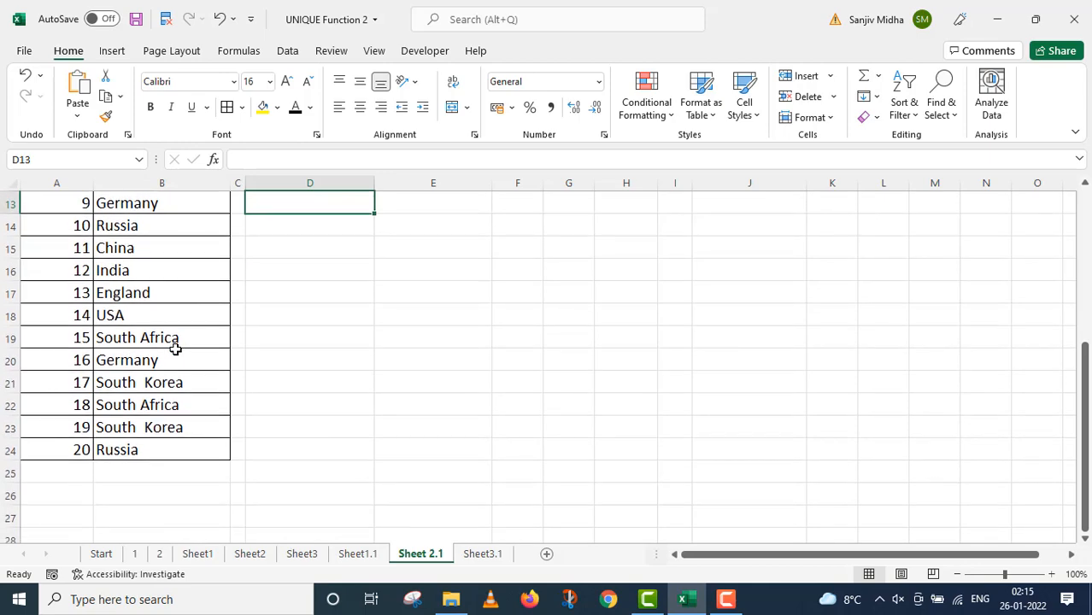
scroll(175, 348, "up", 1)
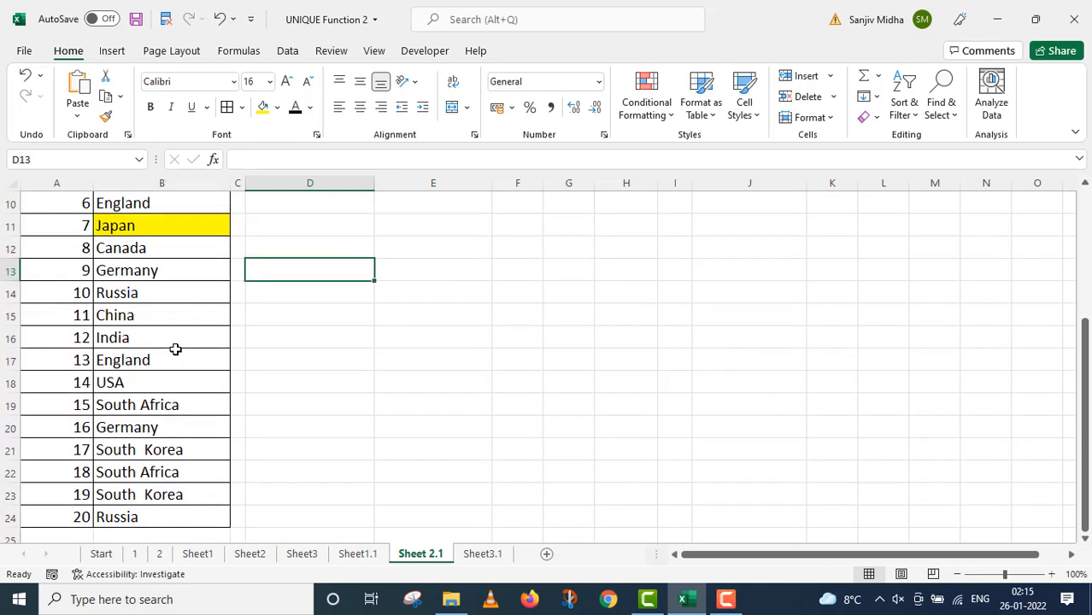
scroll(176, 349, "up", 3)
Copy the D5 formula into E5 as visible text and apply the black font colour to the hidden note in E7
left_click(346, 293)
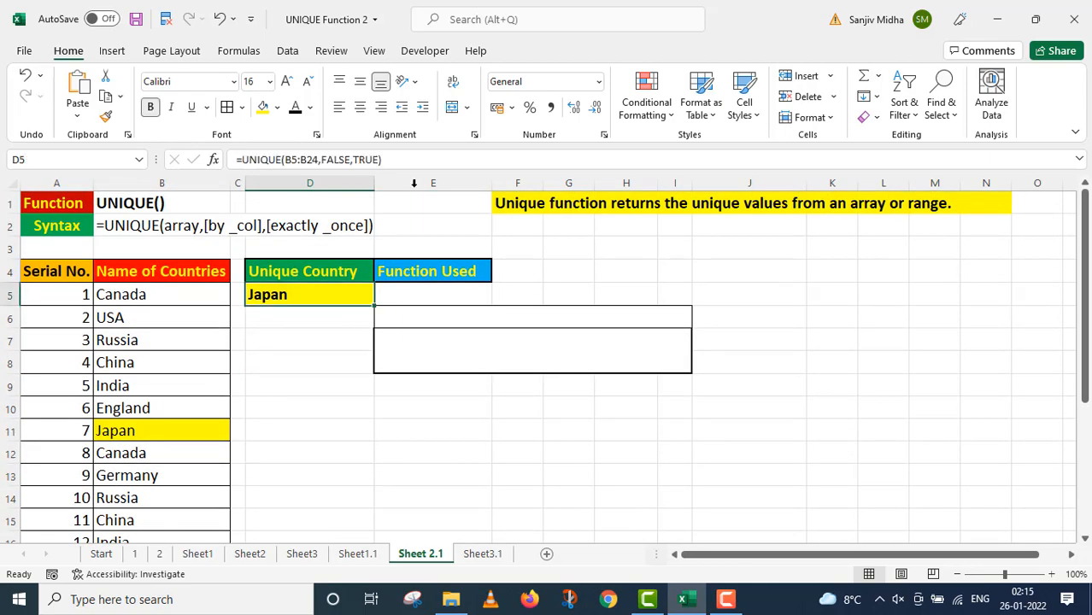
left_click_drag(387, 159, 213, 159)
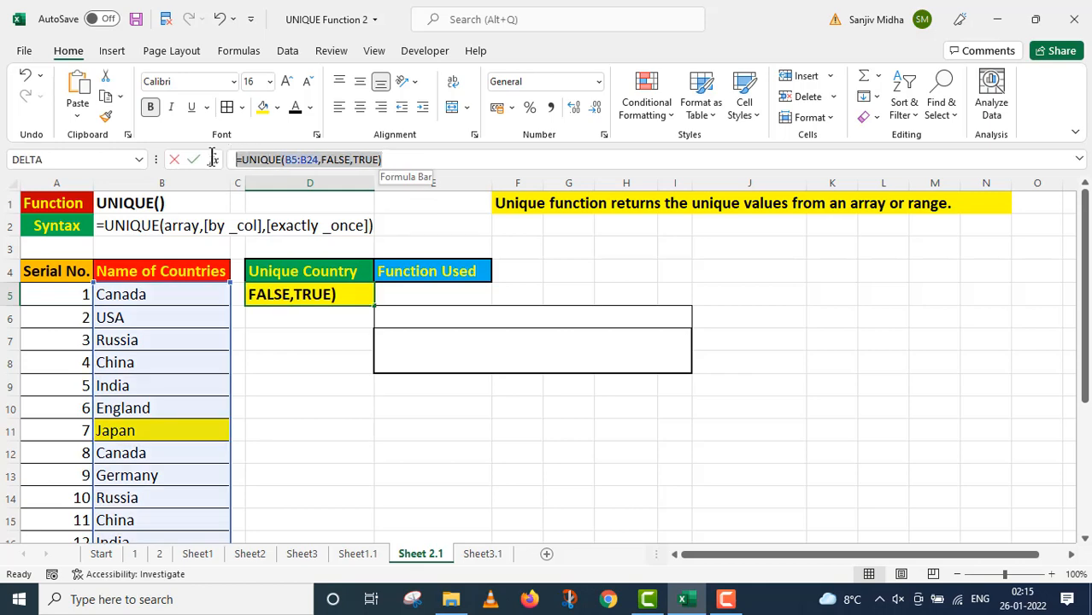
left_click(410, 299)
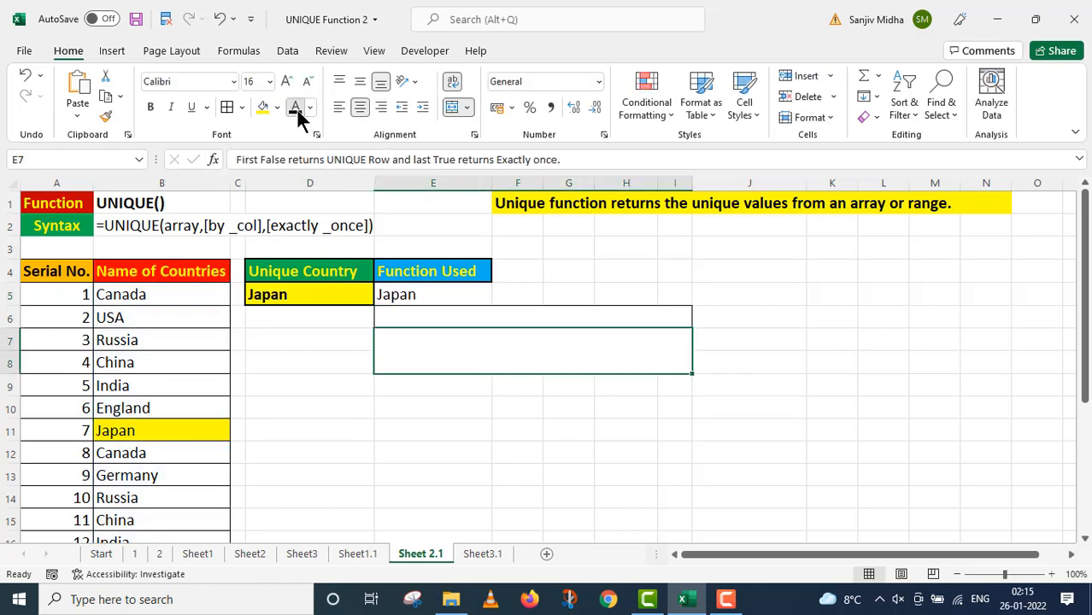
left_click(295, 109)
double_click(378, 293)
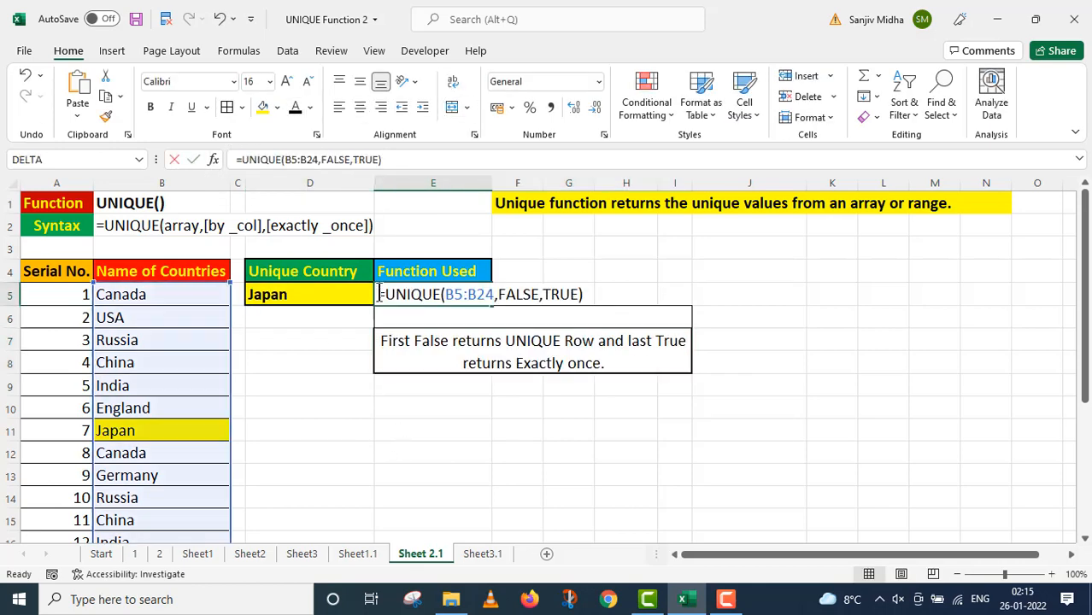
left_click(390, 423)
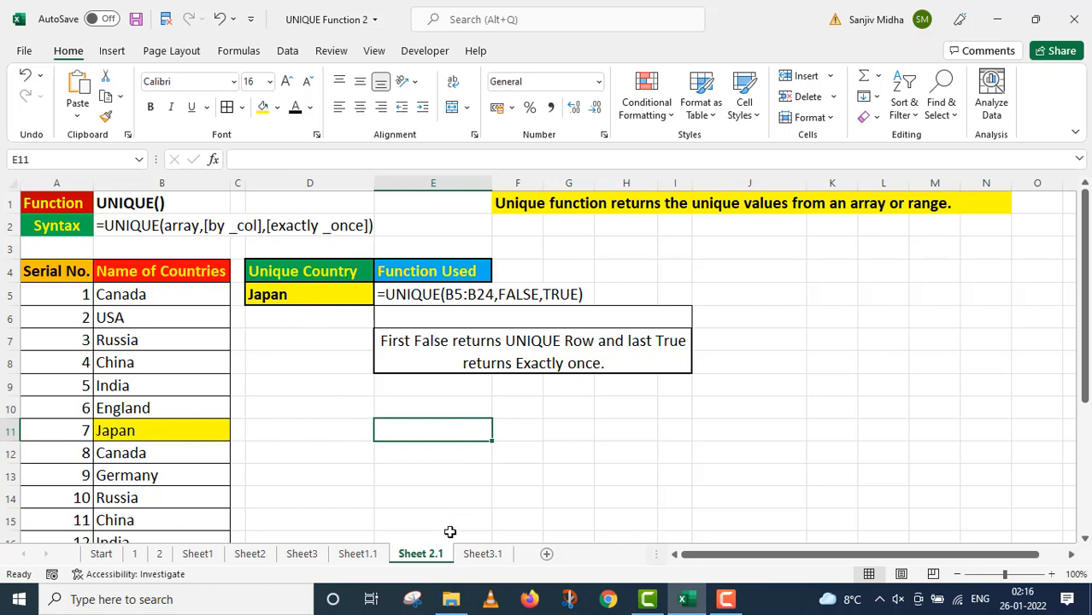
On Sheet3.1, start a UNIQUE formula in Result cell B8 with the country row C5:V5 as its array
left_click(484, 555)
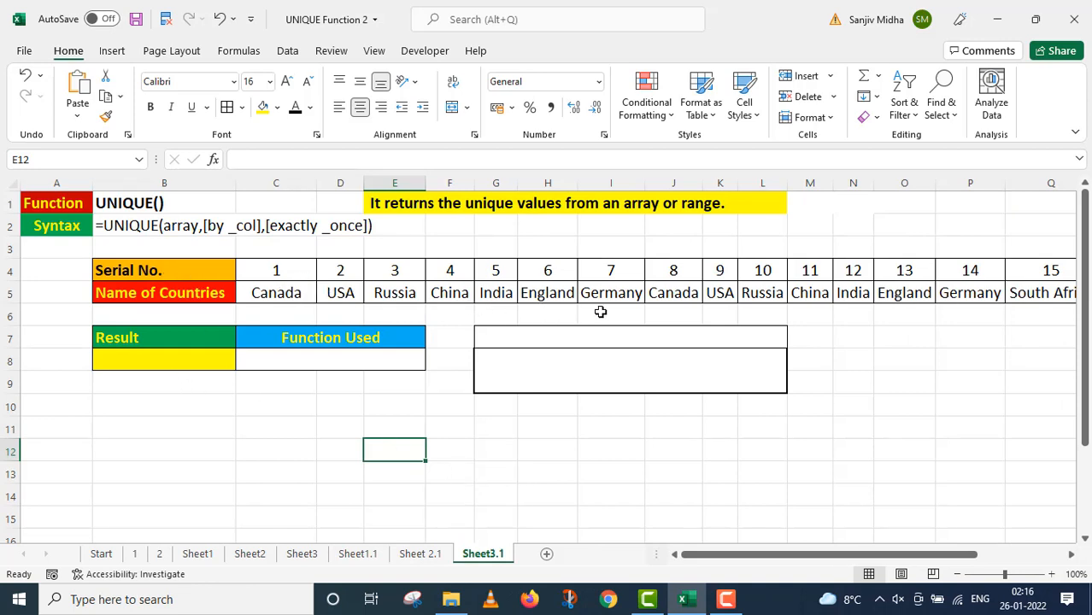
left_click_drag(725, 554, 821, 547)
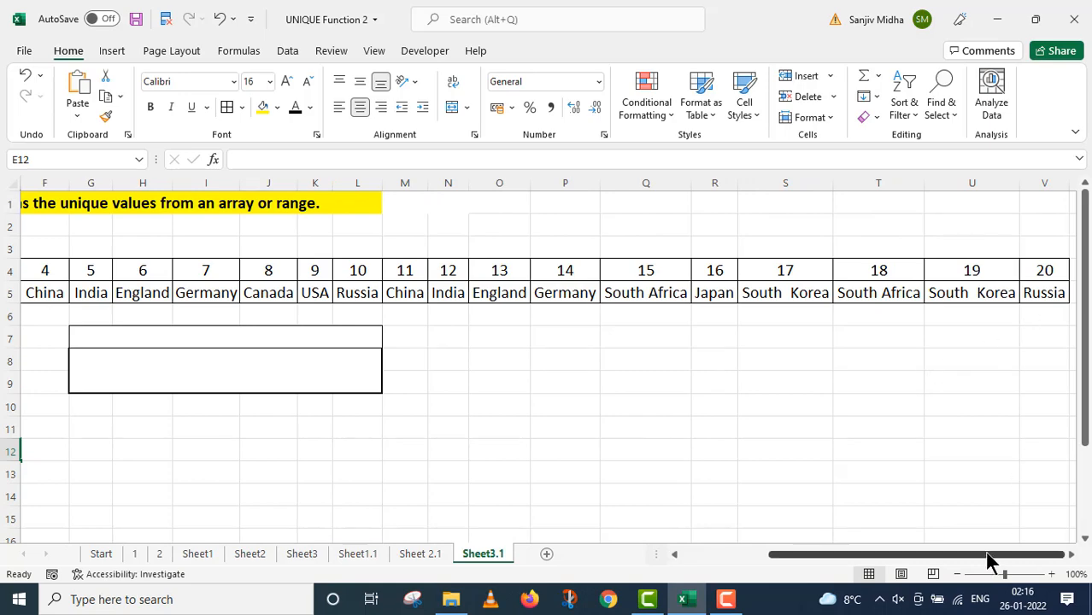
left_click_drag(985, 553, 858, 560)
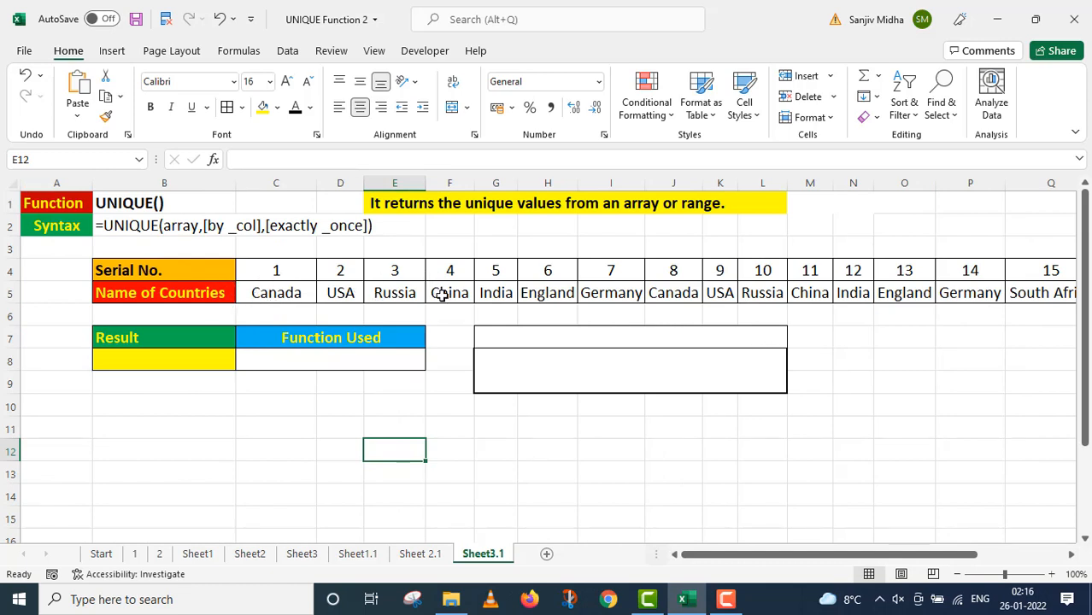
double_click(157, 361)
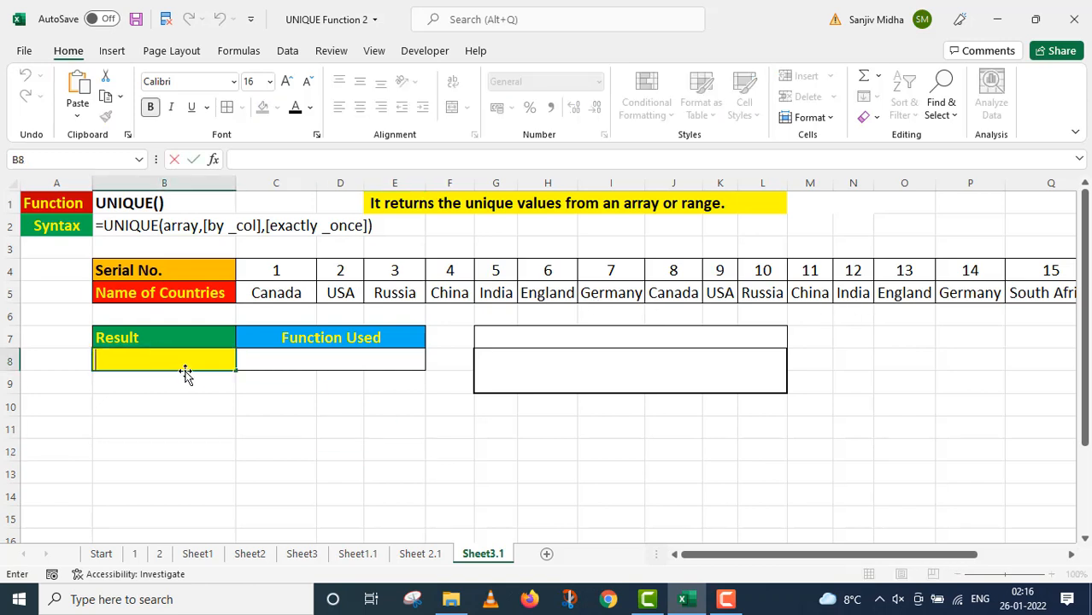
type("=")
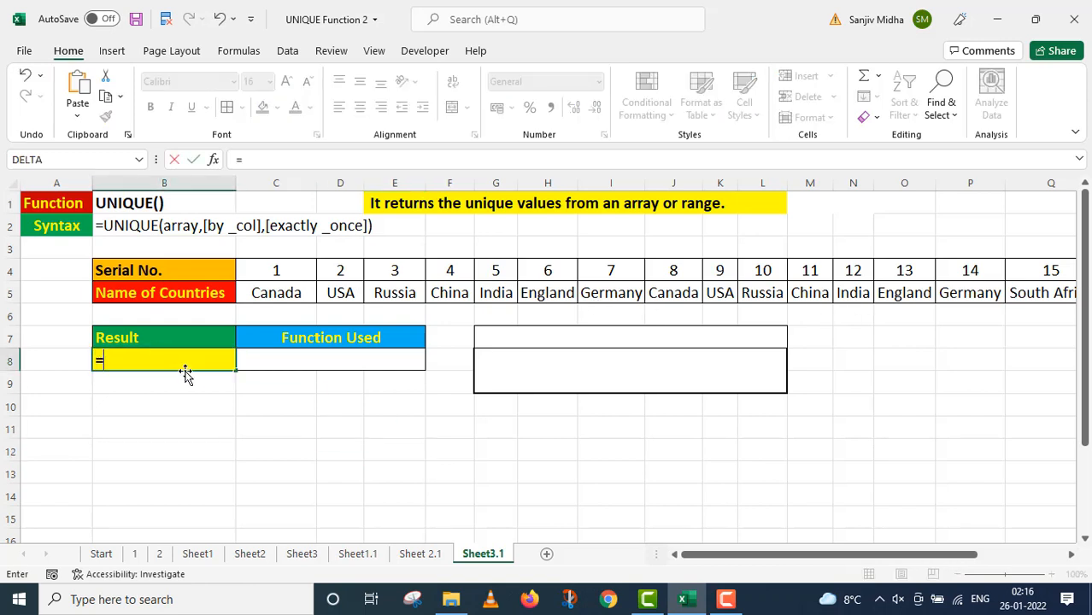
type("UNIQUE")
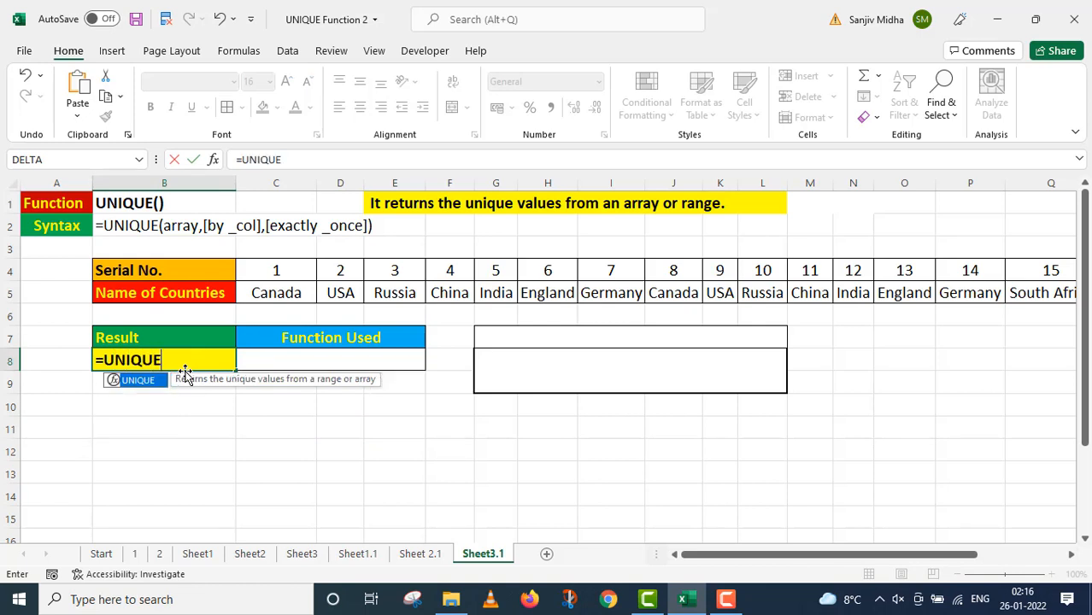
type("(")
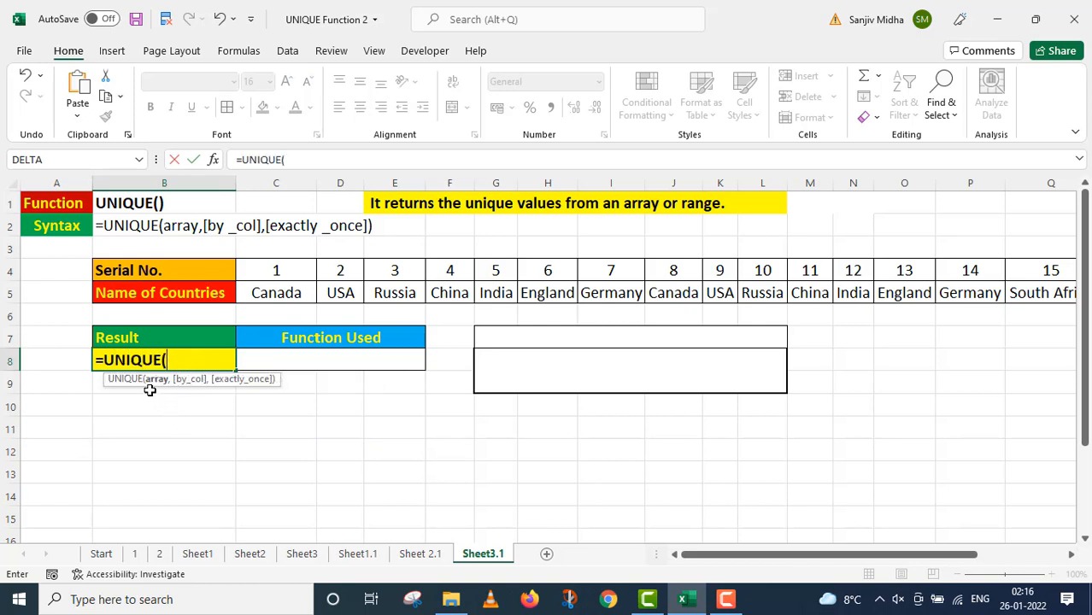
left_click_drag(256, 293, 902, 294)
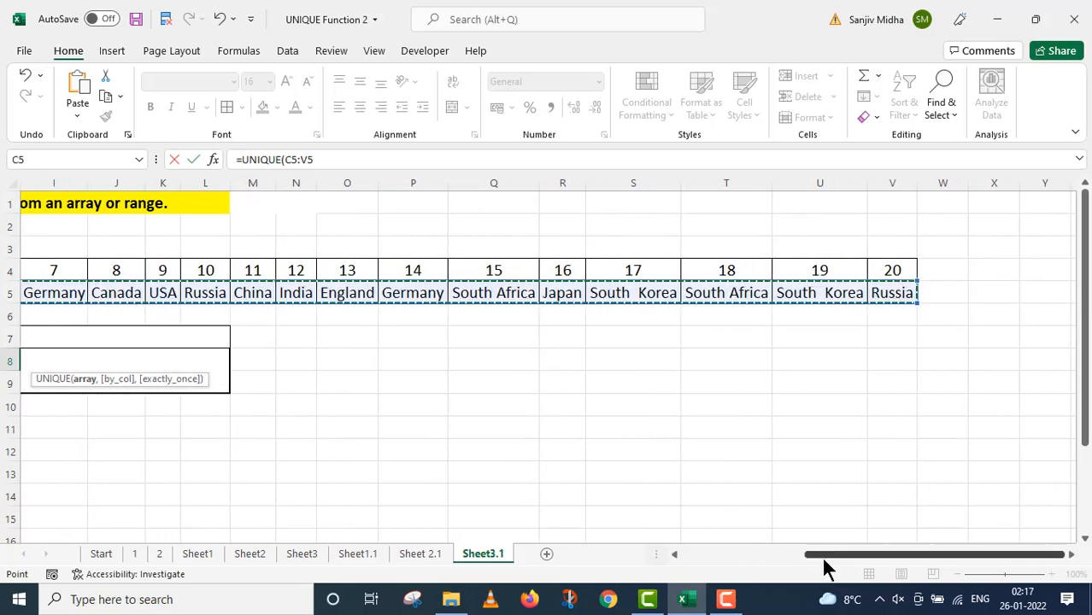
left_click_drag(821, 558, 524, 548)
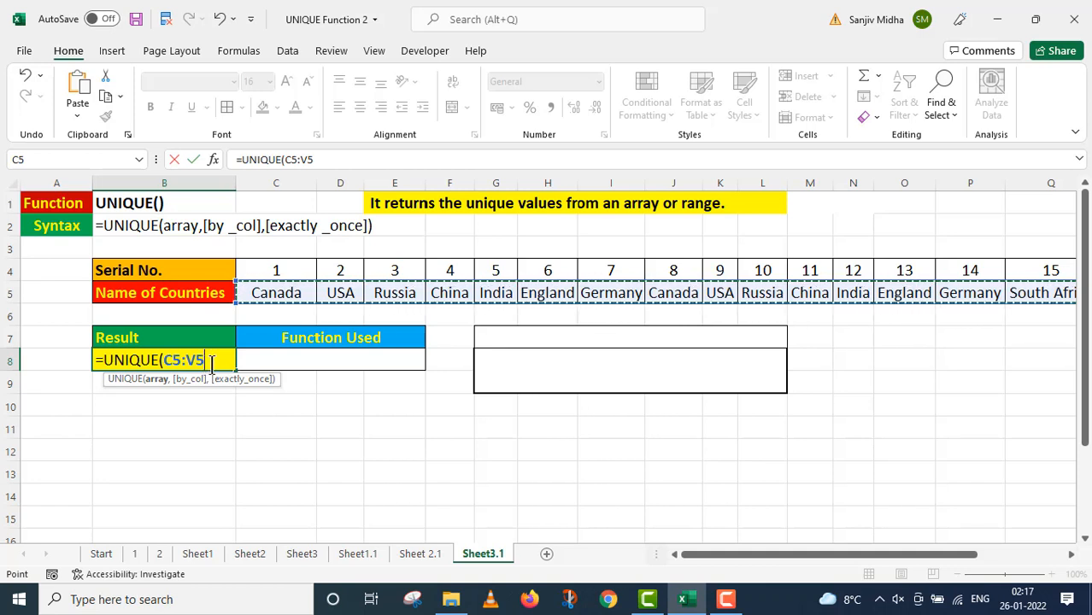
Complete the B8 formula as =UNIQUE(C5:V5,TRUE,TRUE) to compare by column and return only items that appear exactly once
type(",")
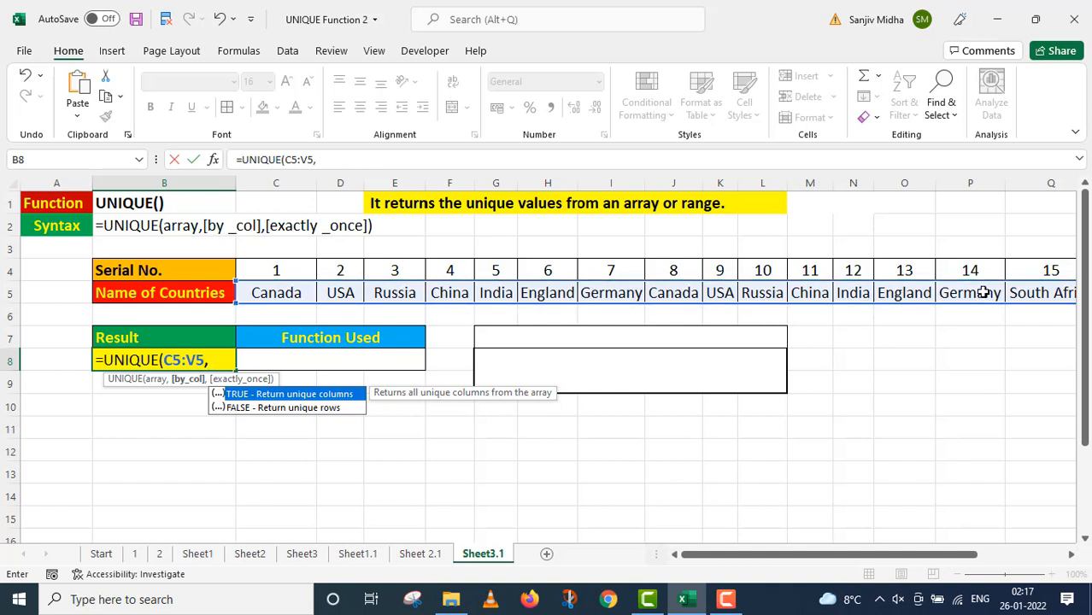
double_click(268, 395)
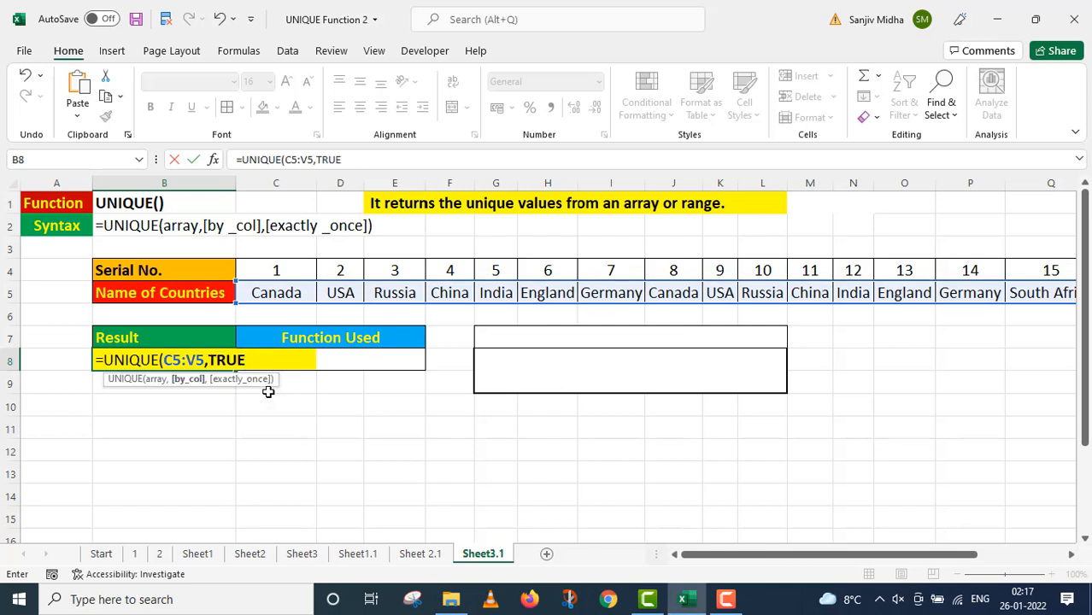
type(",")
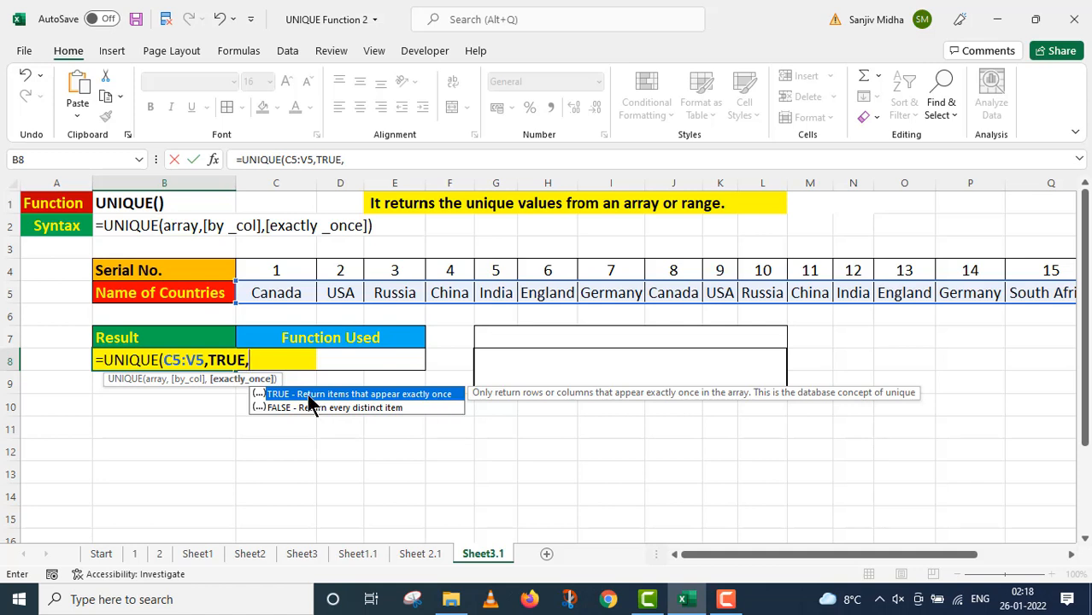
key("Tab")
type(")")
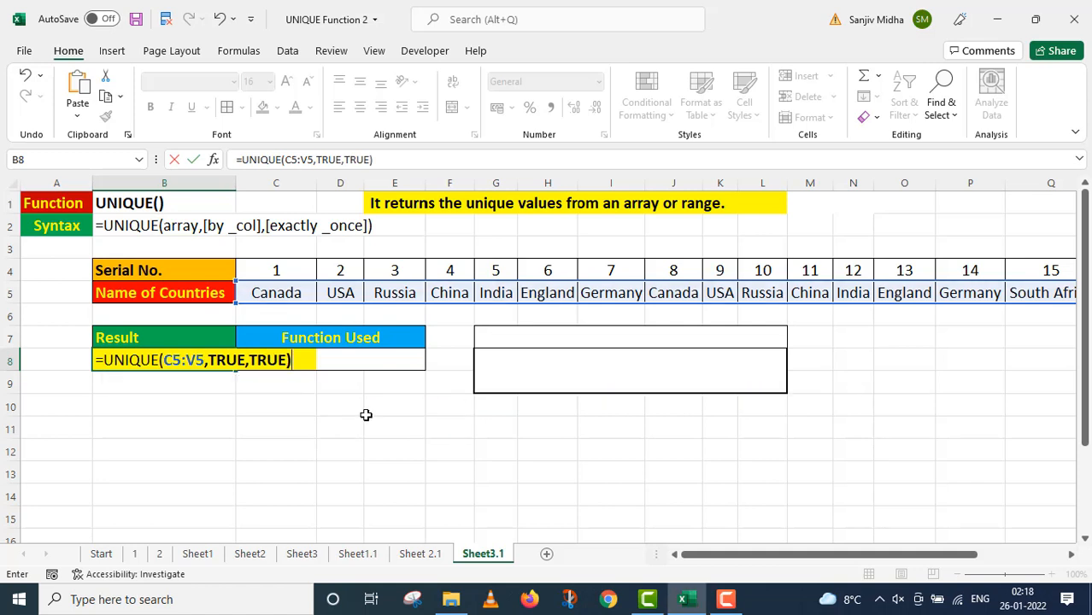
key("Return")
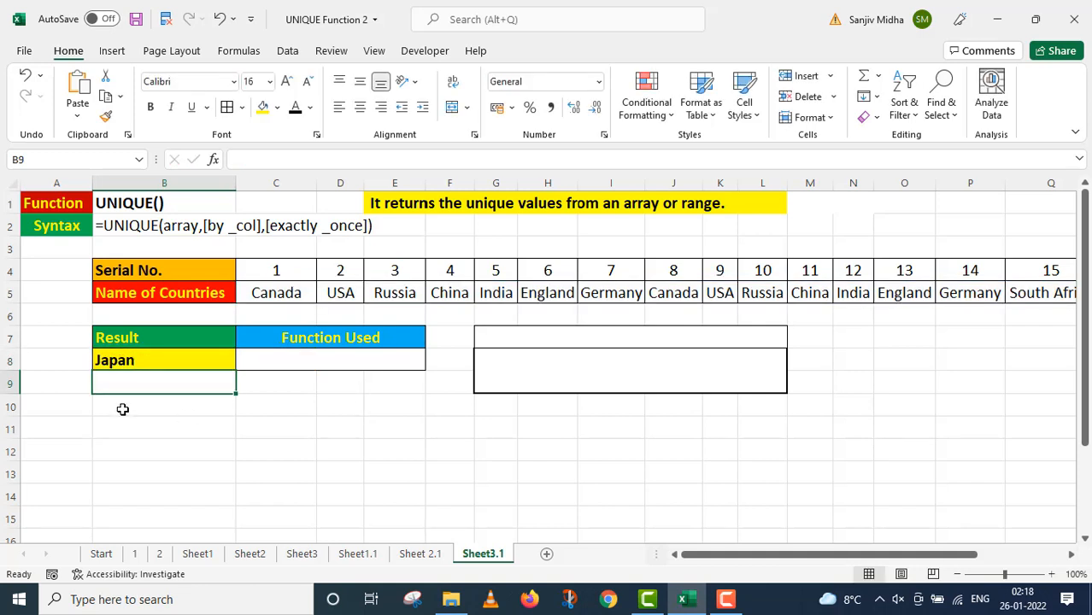
Highlight Japan in R5 of the Name of Countries row with the yellow fill
left_click(154, 365)
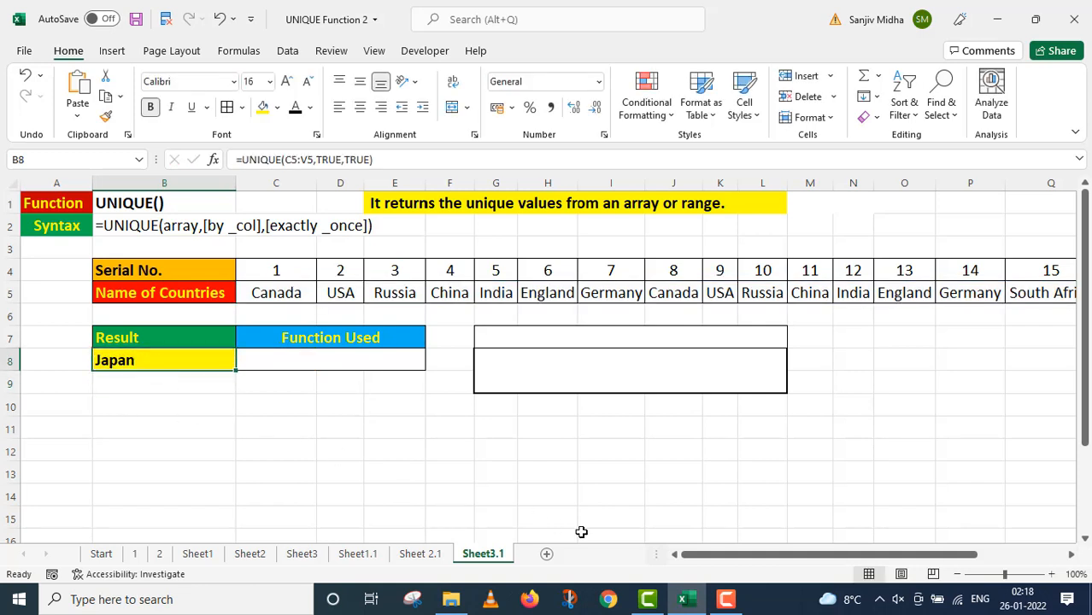
left_click_drag(691, 551, 802, 549)
left_click(716, 292)
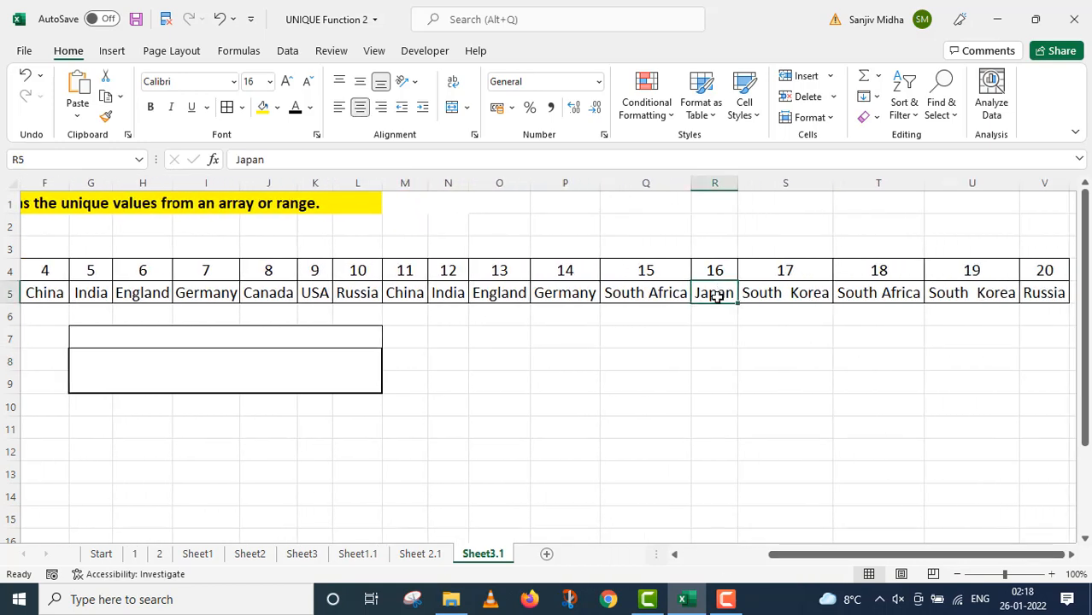
left_click(263, 108)
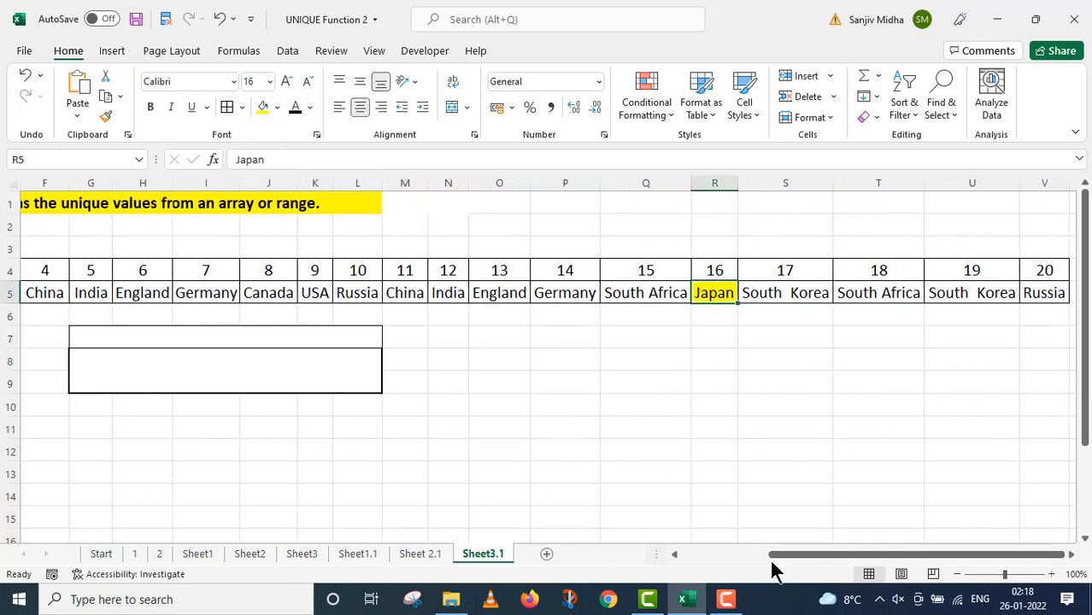
left_click_drag(770, 558, 666, 569)
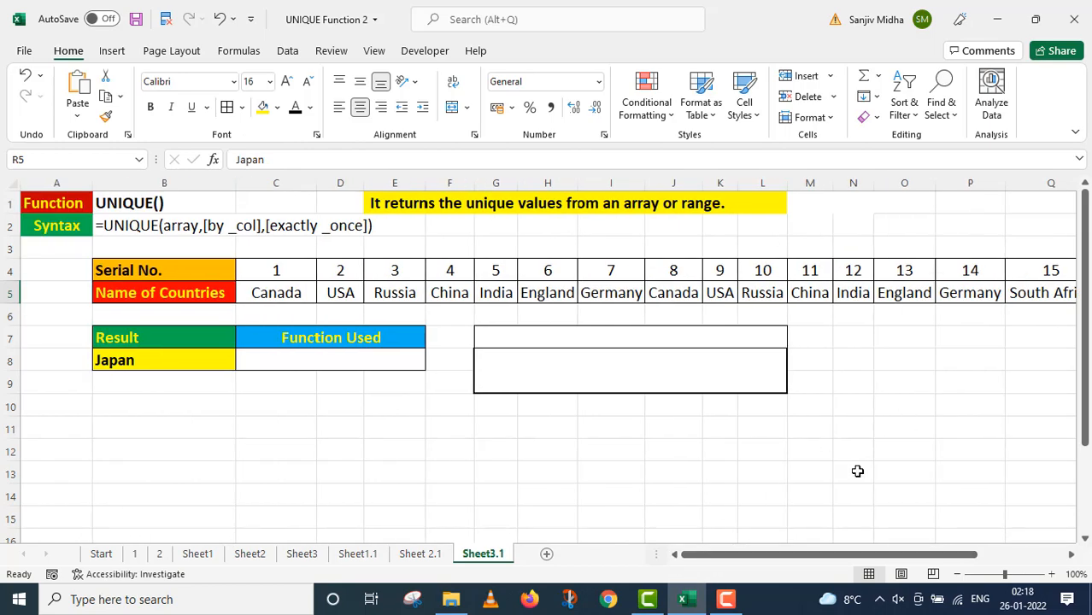
left_click_drag(825, 564, 843, 555)
left_click(958, 575)
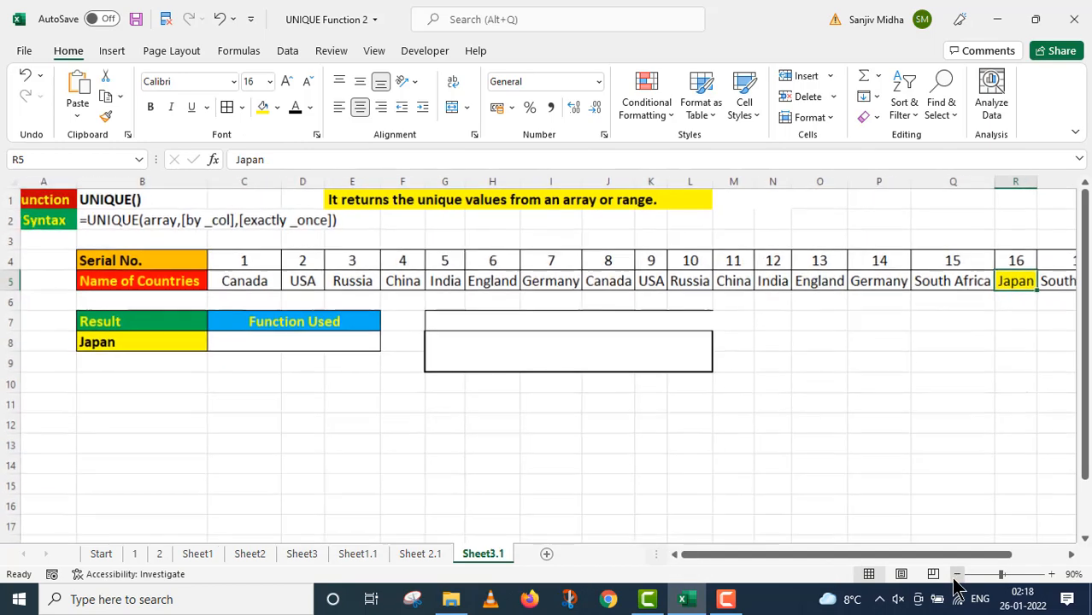
Copy the B8 formula into the Function Used cell C8 as visible text and widen column E slightly to fit it
left_click(161, 341)
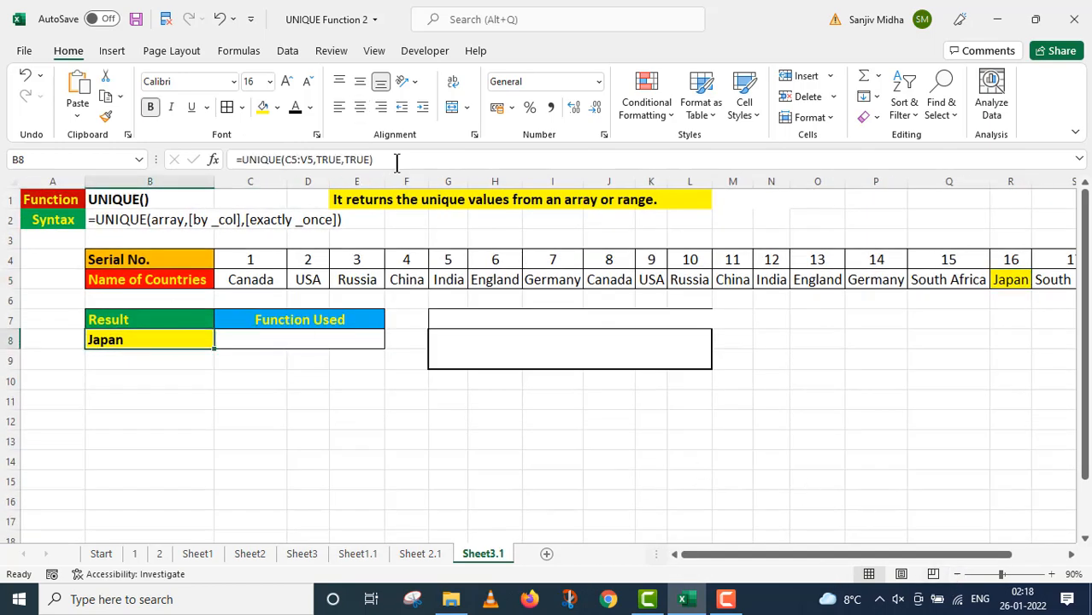
left_click_drag(395, 160, 197, 152)
key("ctrl+c")
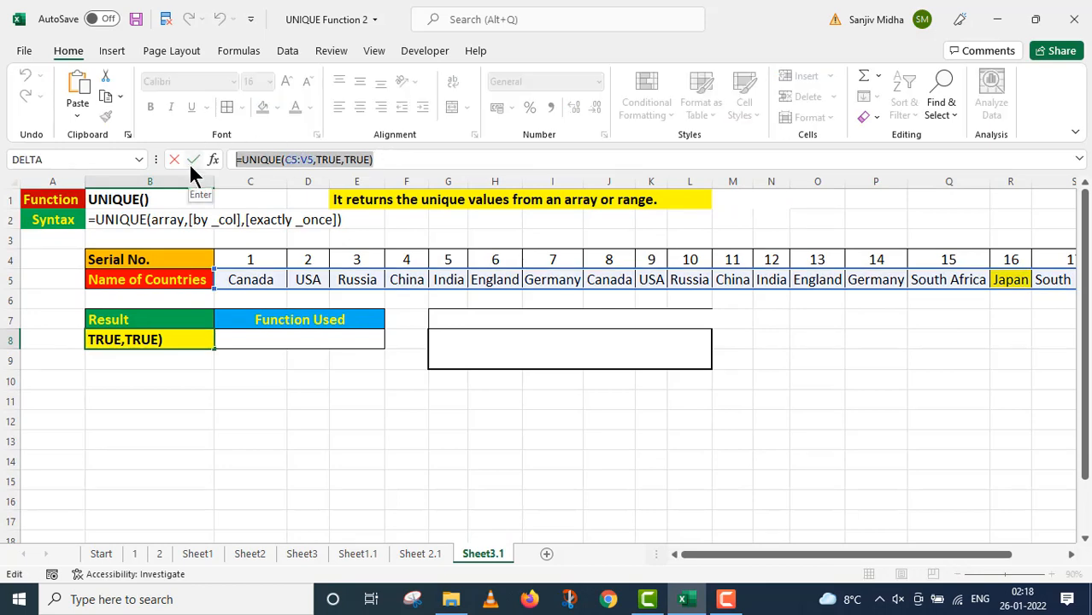
left_click(193, 159)
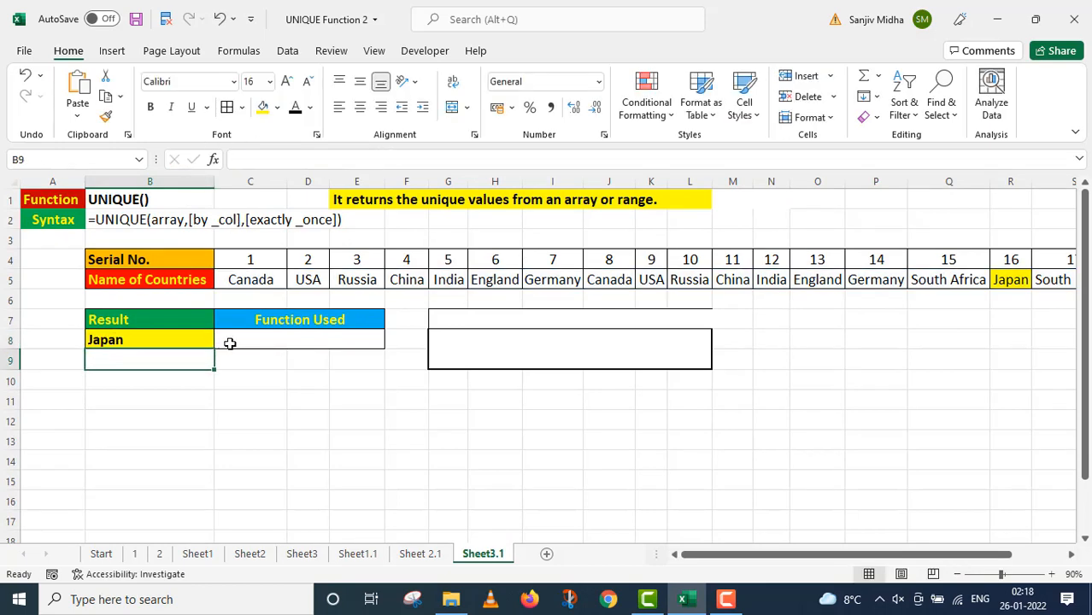
double_click(227, 342)
key("ctrl+v")
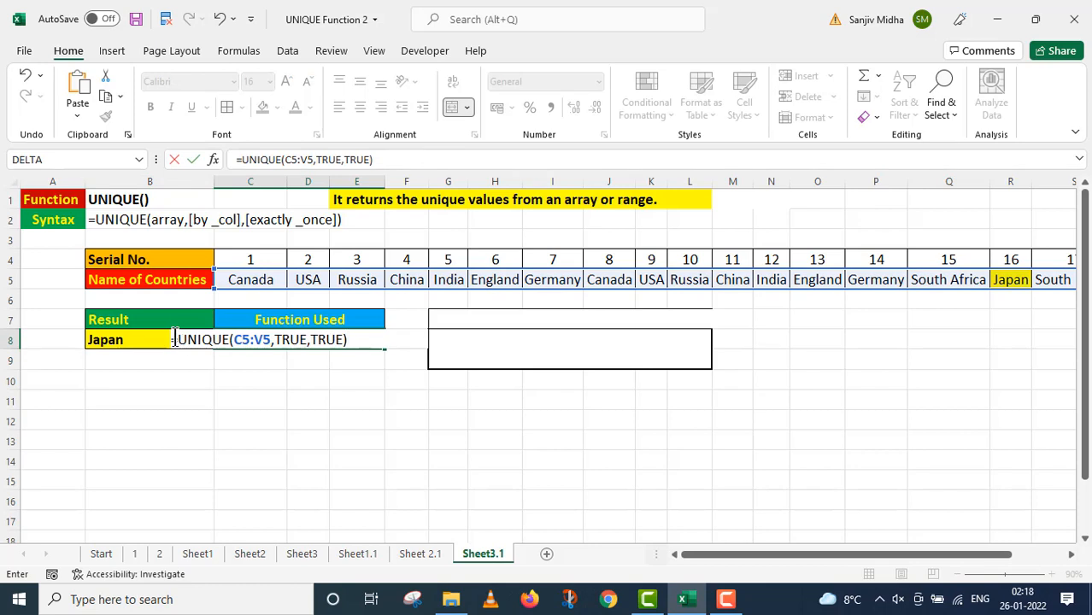
left_click(174, 340)
type("'")
left_click(251, 439)
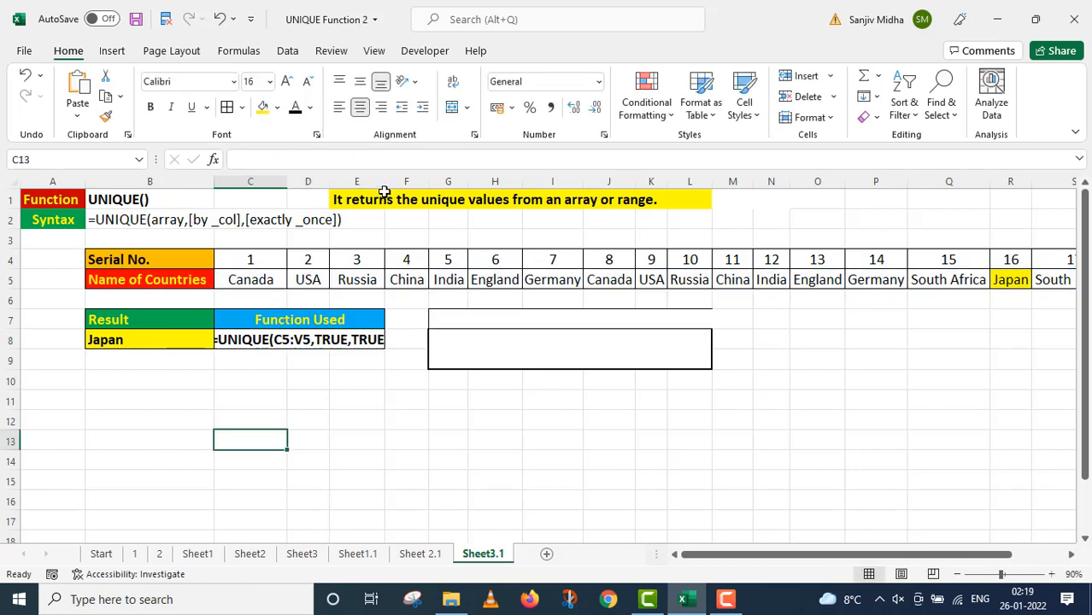
left_click_drag(383, 183, 391, 182)
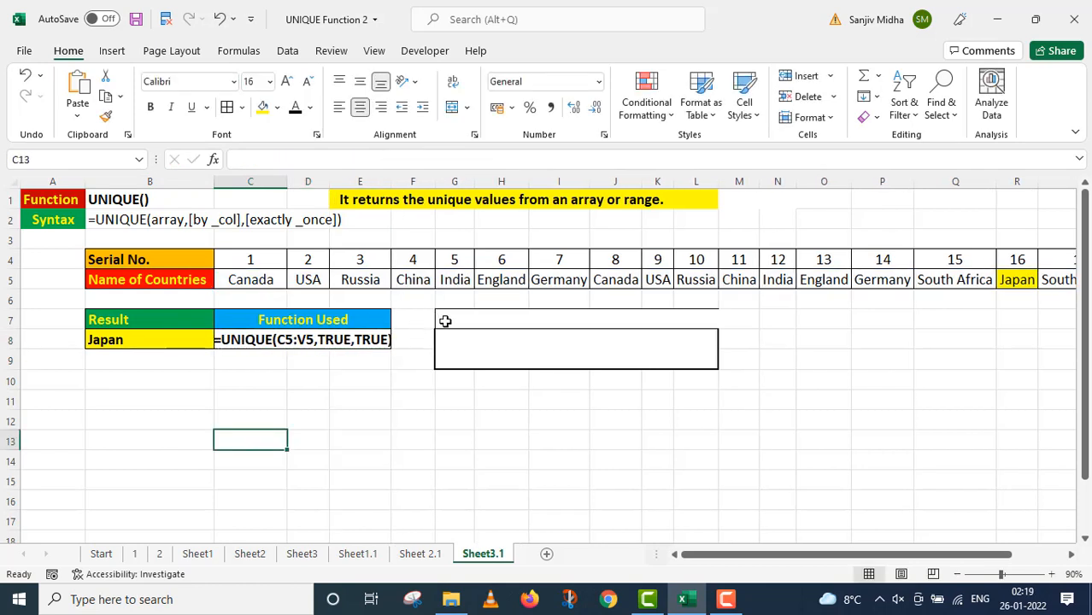
Apply the black font colour to the hidden notes in G7 and G8 so their text can be read
left_click(444, 320)
left_click(295, 105)
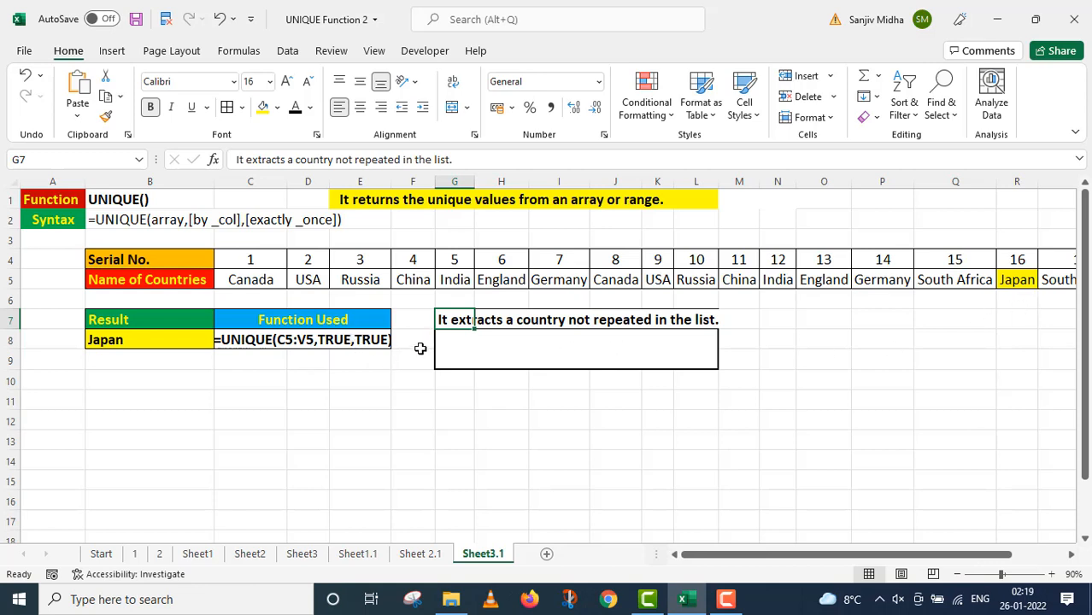
left_click(448, 337)
left_click(295, 107)
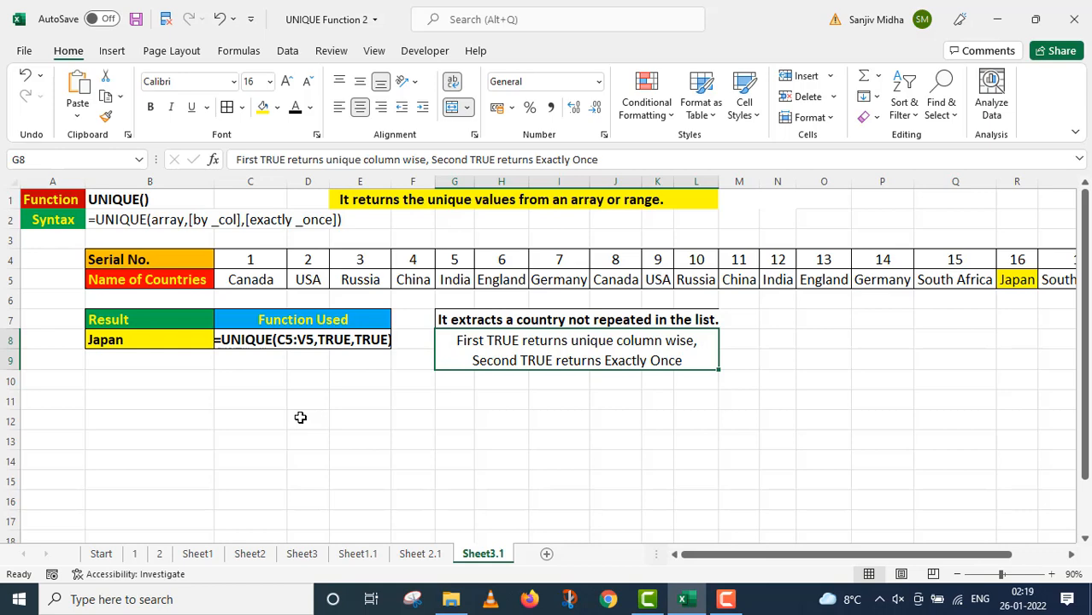
Review the UNIQUE examples on Sheet1.1 and Sheet 2.1, ending back on Sheet3.1
left_click(351, 552)
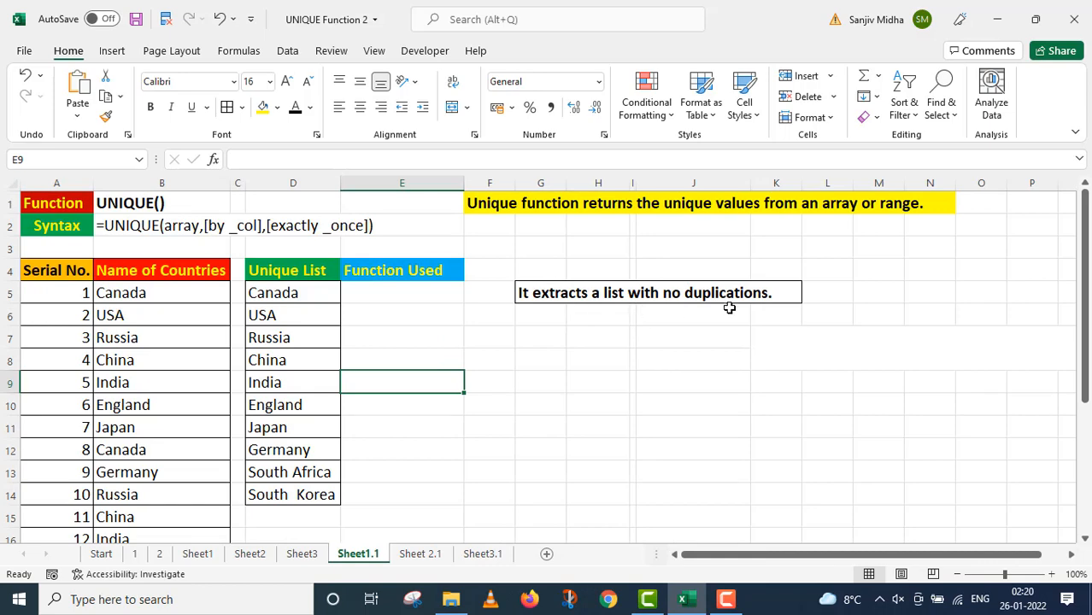
left_click(420, 556)
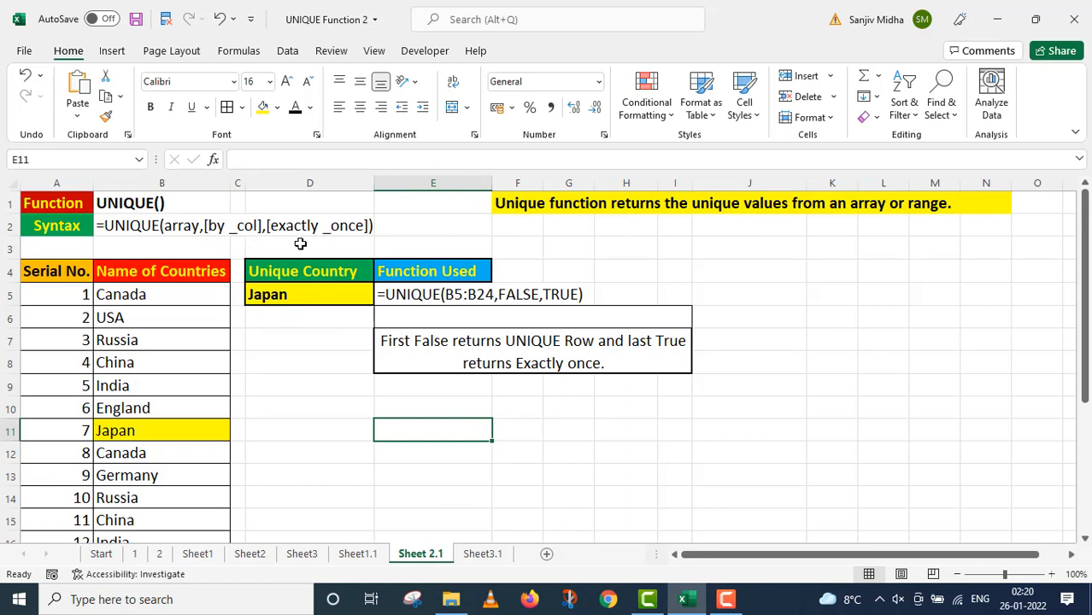
left_click(483, 556)
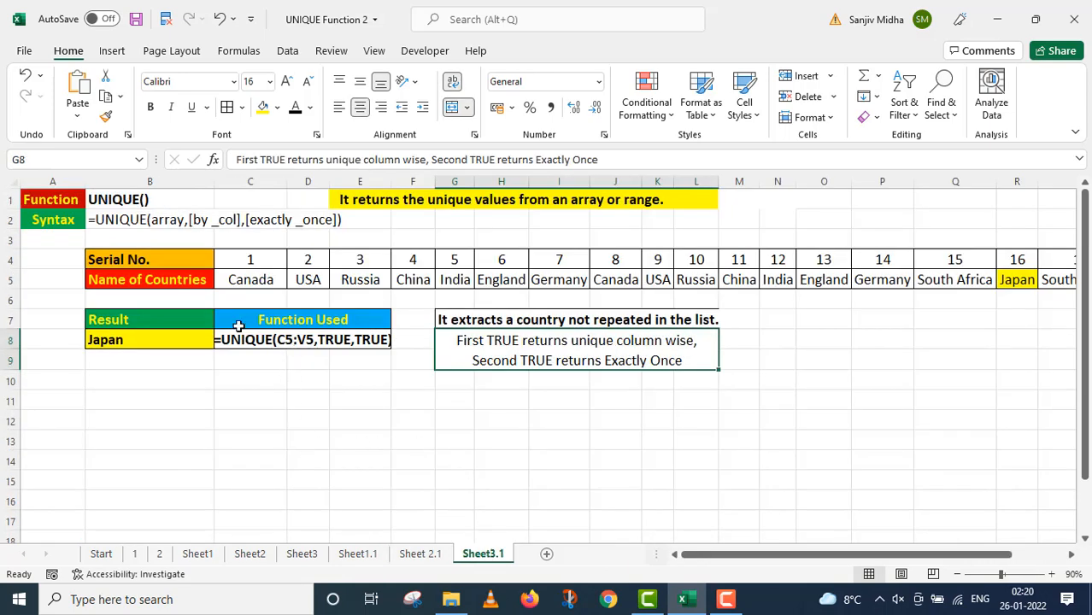